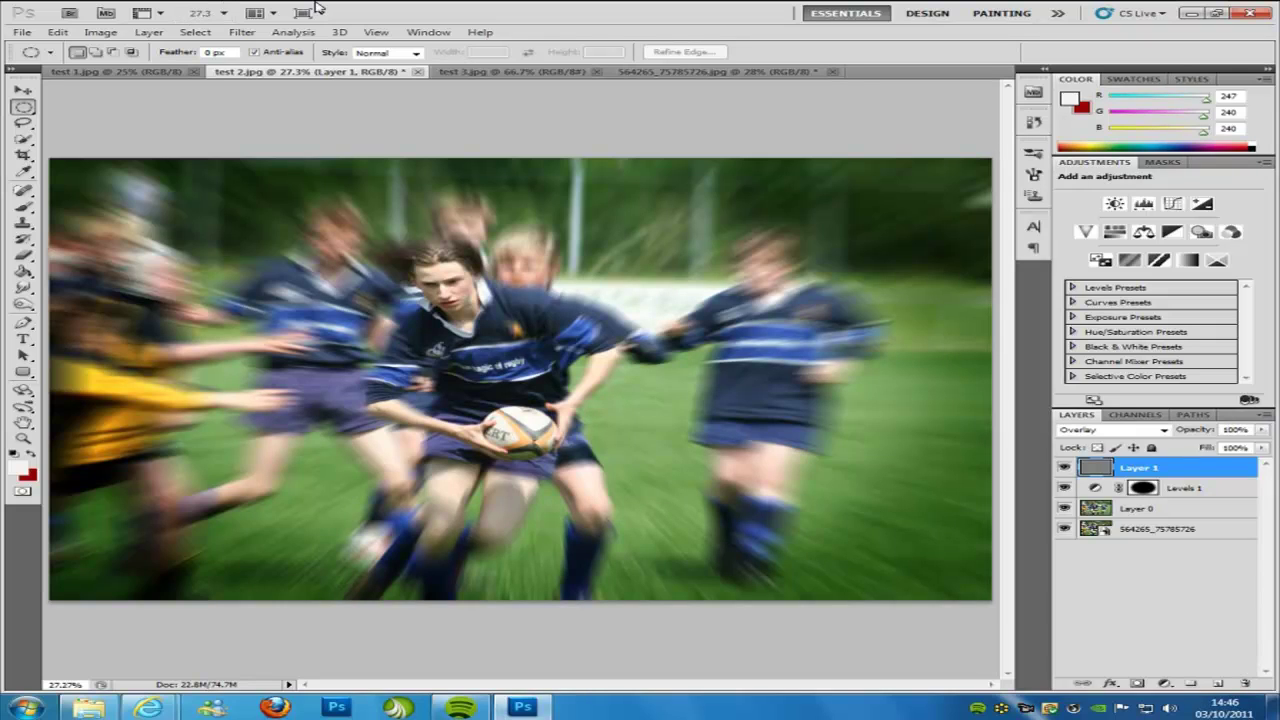
# Step: Switch to the unedited rugby photo document 564265_75785726.jpg
pyautogui.click(676, 72)
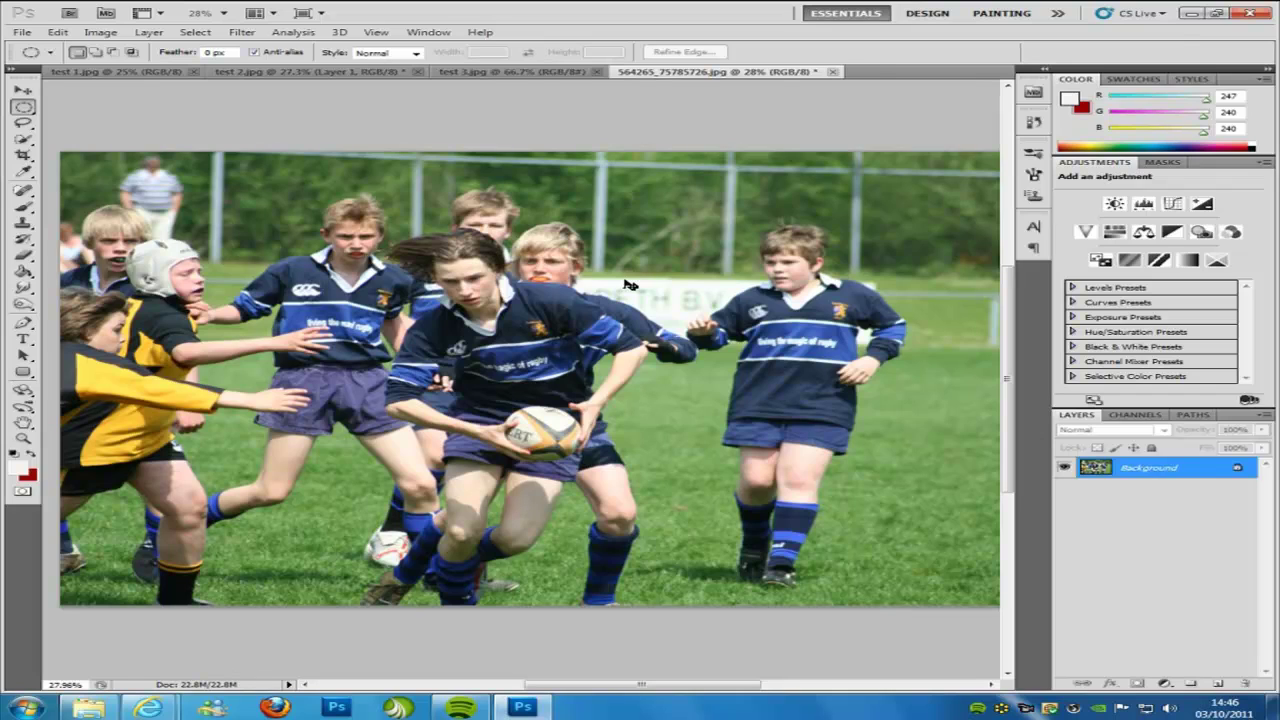
# Step: Duplicate the Background into Layer 1 and go to Filter > Blur > Radial Blur
pyautogui.hotkey('ctrl', 'j')
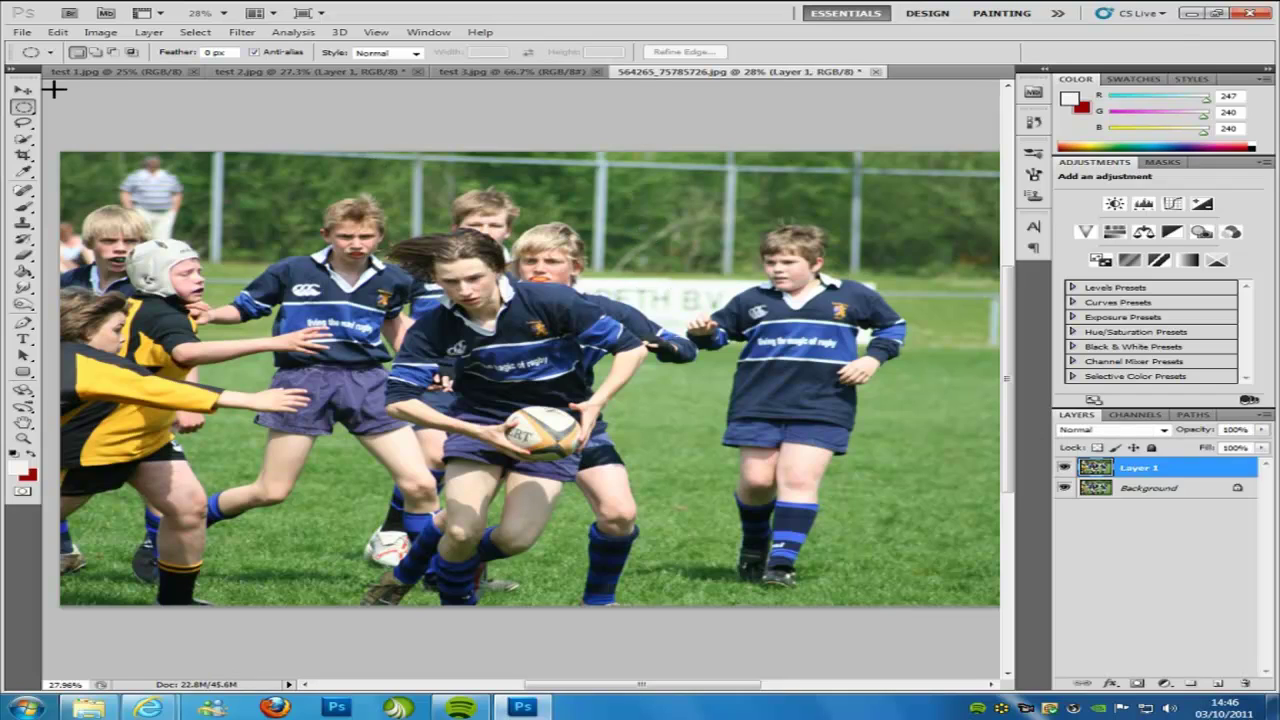
pyautogui.click(250, 33)
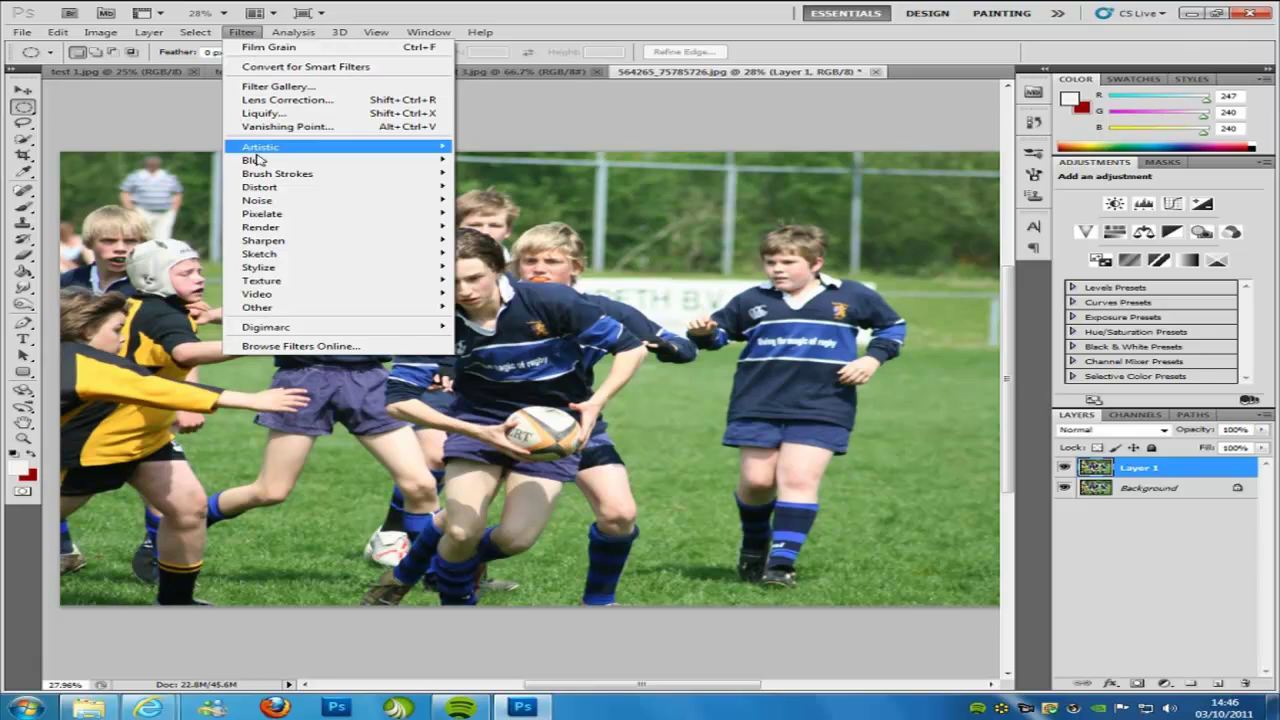
pyautogui.moveTo(262, 162)
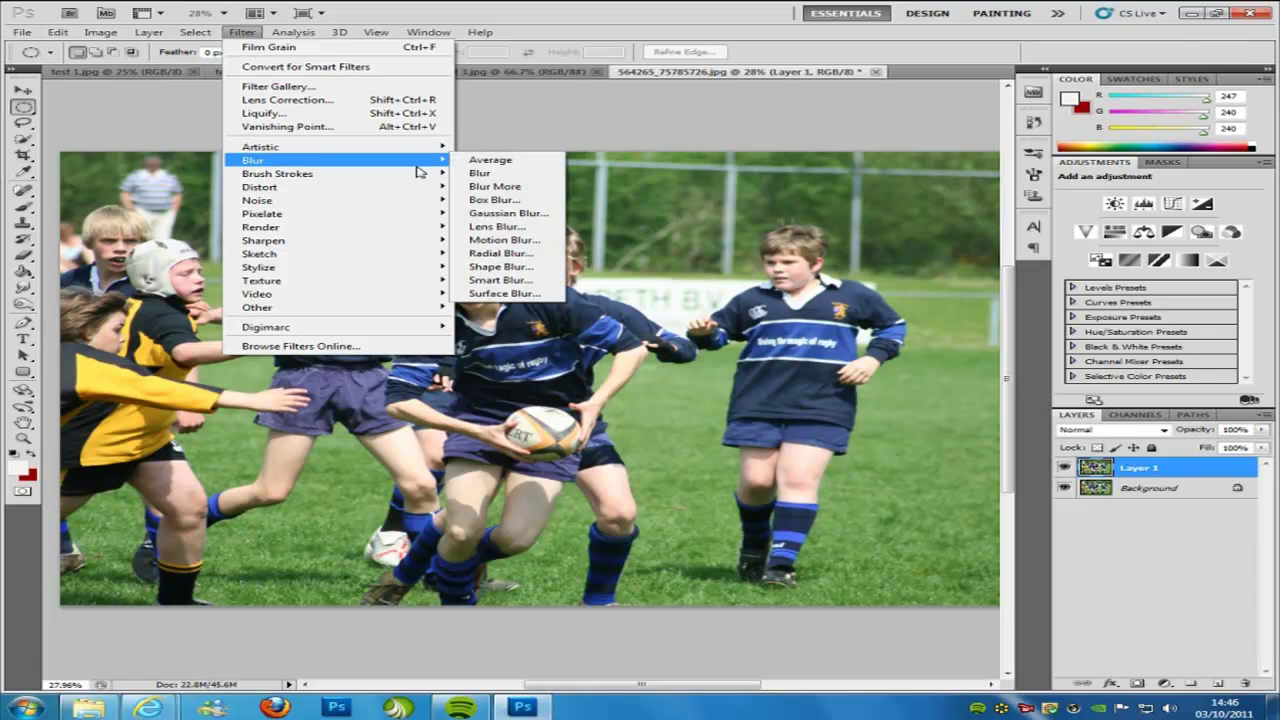
# Step: Open Radial Blur for Layer 1, set to Zoom method and Good quality
pyautogui.click(500, 254)
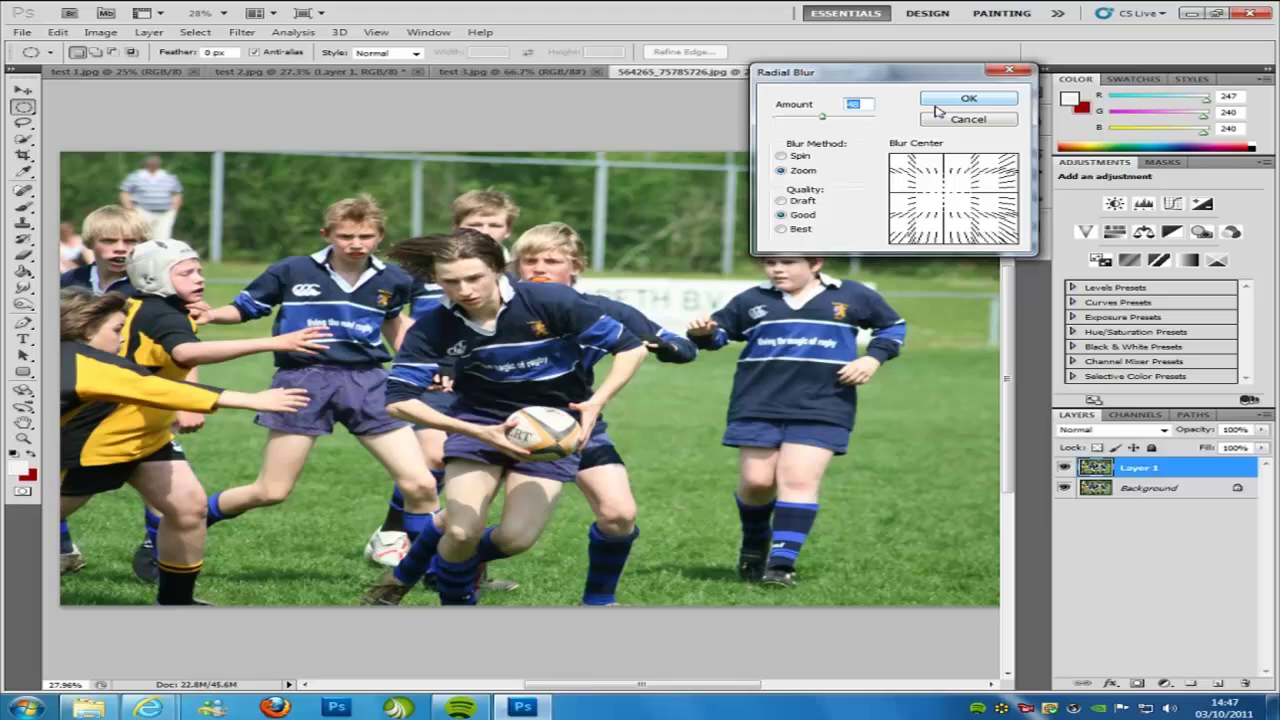
# Step: Apply the zoom blur, then erase Layer 1 over the ball with a 125 px eraser
pyautogui.click(940, 101)
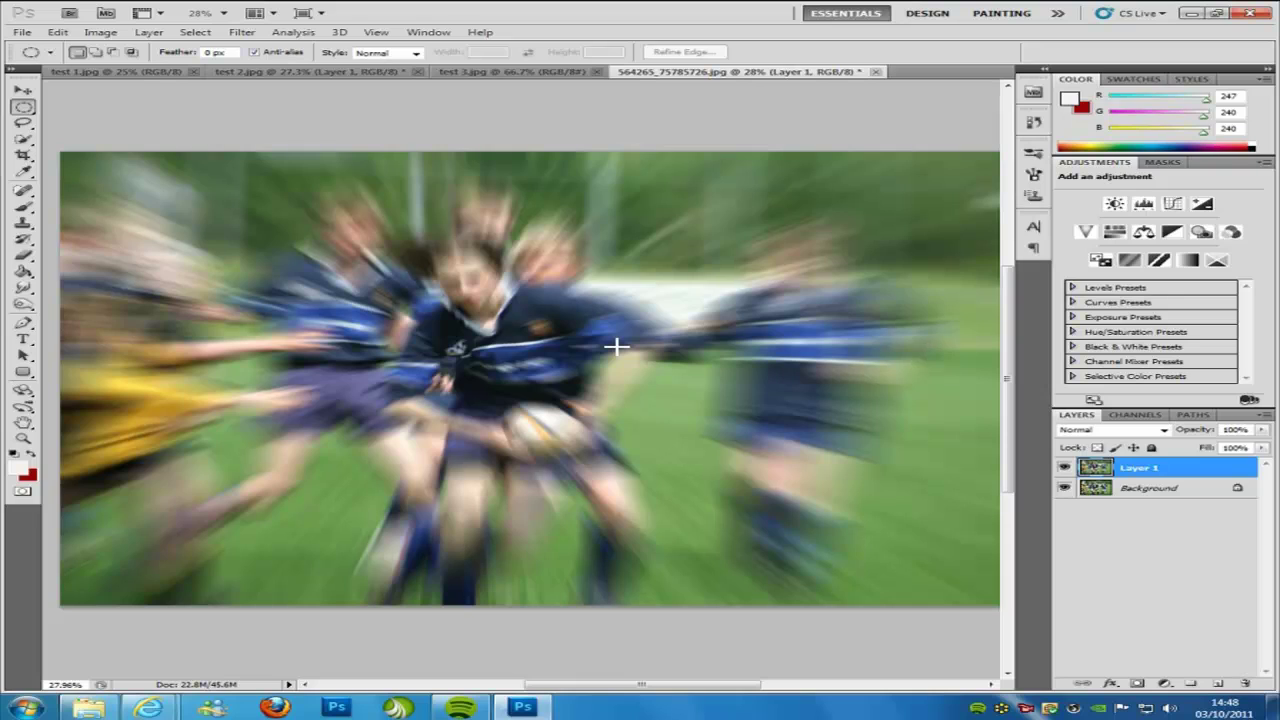
pyautogui.click(23, 256)
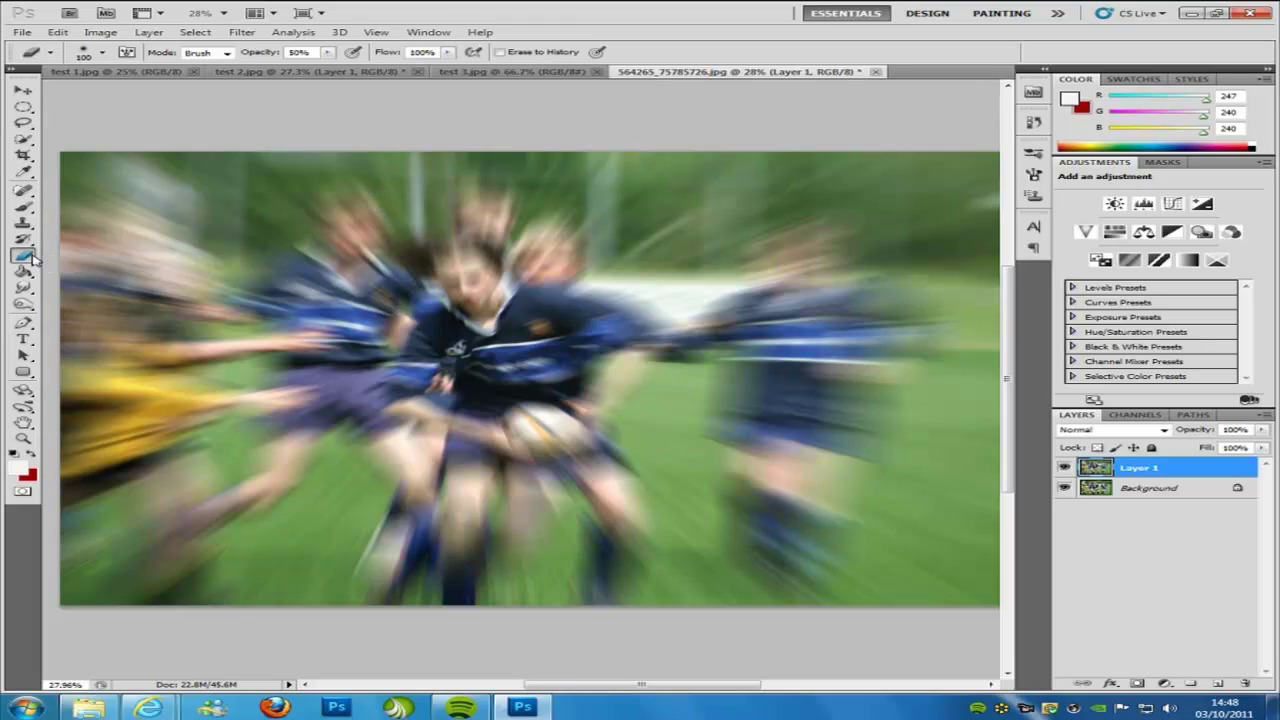
pyautogui.press(']')
pyautogui.press(']')
pyautogui.press(']')
pyautogui.press(']')
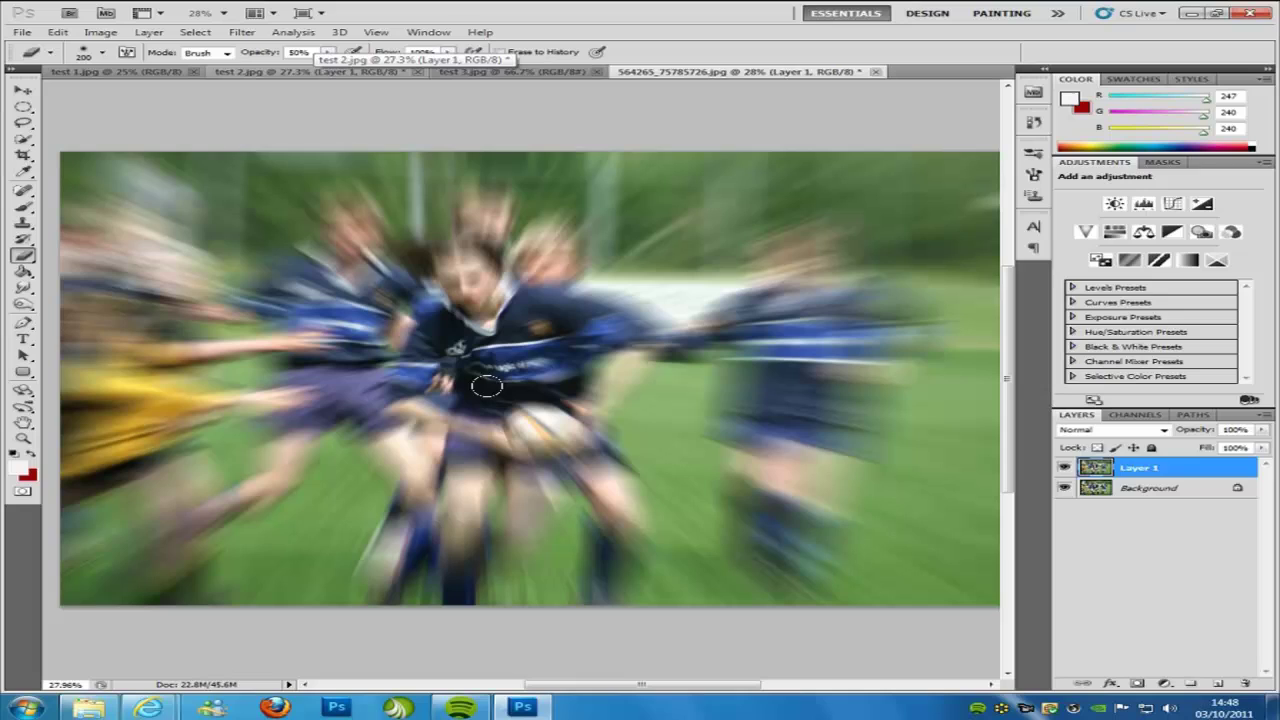
pyautogui.moveTo(474, 429)
pyautogui.mouseDown()
pyautogui.moveTo(468, 440)
pyautogui.moveTo(505, 412)
pyautogui.moveTo(522, 435)
pyautogui.moveTo(484, 424)
pyautogui.moveTo(540, 430)
pyautogui.moveTo(515, 435)
pyautogui.moveTo(560, 414)
pyautogui.mouseUp()
# Step: With a 90 px eraser, restore the sharp arm, upper arm and player's face
pyautogui.press('[')
pyautogui.press('[')
pyautogui.press('[')
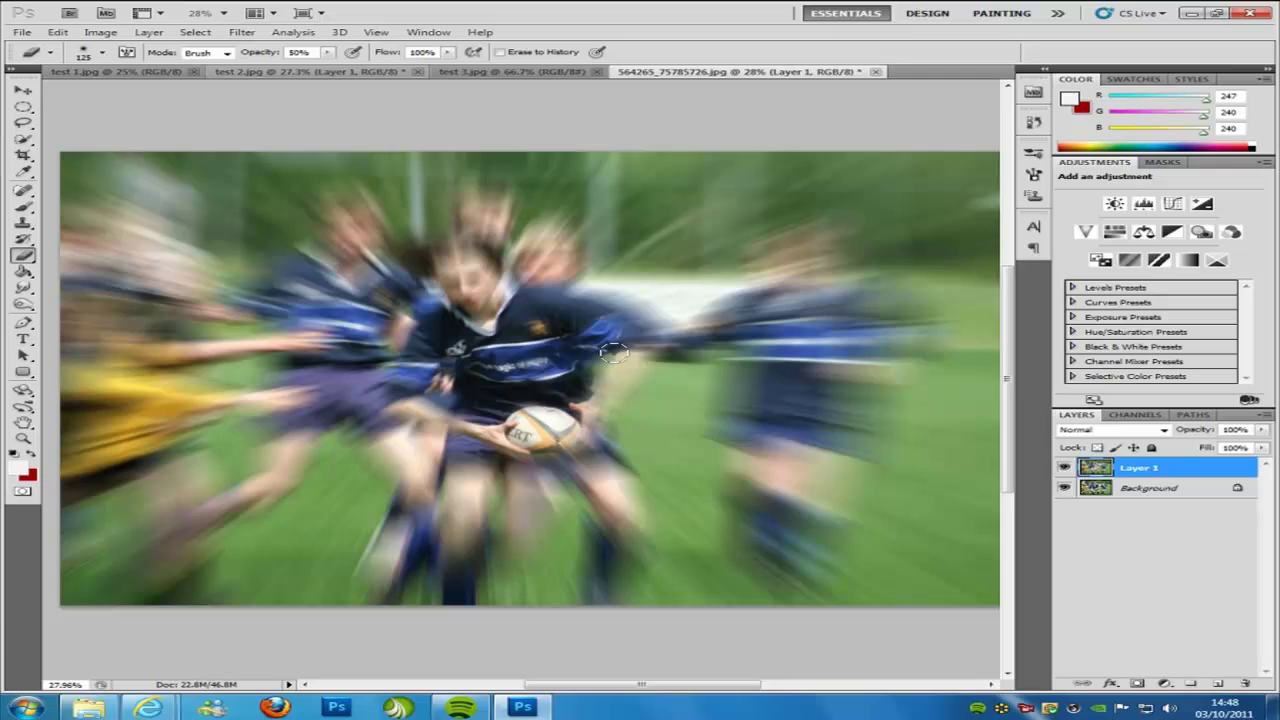
pyautogui.press('[')
pyautogui.press('[')
pyautogui.moveTo(629, 360); pyautogui.dragTo(588, 428)
pyautogui.moveTo(614, 384)
pyautogui.mouseDown()
pyautogui.moveTo(624, 360)
pyautogui.moveTo(600, 330)
pyautogui.mouseUp()
pyautogui.moveTo(478, 291)
pyautogui.mouseDown()
pyautogui.moveTo(448, 260)
pyautogui.moveTo(463, 304)
pyautogui.moveTo(467, 274)
pyautogui.moveTo(491, 306)
pyautogui.moveTo(476, 278)
pyautogui.moveTo(520, 304)
pyautogui.moveTo(467, 293)
pyautogui.moveTo(445, 326)
pyautogui.moveTo(480, 270)
pyautogui.moveTo(499, 279)
pyautogui.moveTo(462, 255)
pyautogui.moveTo(443, 260)
pyautogui.moveTo(463, 254)
pyautogui.moveTo(441, 360)
pyautogui.moveTo(405, 402)
pyautogui.moveTo(511, 439)
pyautogui.moveTo(417, 397)
pyautogui.moveTo(493, 312)
pyautogui.moveTo(469, 415)
pyautogui.moveTo(502, 385)
pyautogui.moveTo(564, 366)
pyautogui.moveTo(584, 398)
pyautogui.moveTo(580, 381)
pyautogui.moveTo(545, 452)
pyautogui.moveTo(566, 454)
pyautogui.moveTo(491, 457)
pyautogui.mouseUp()
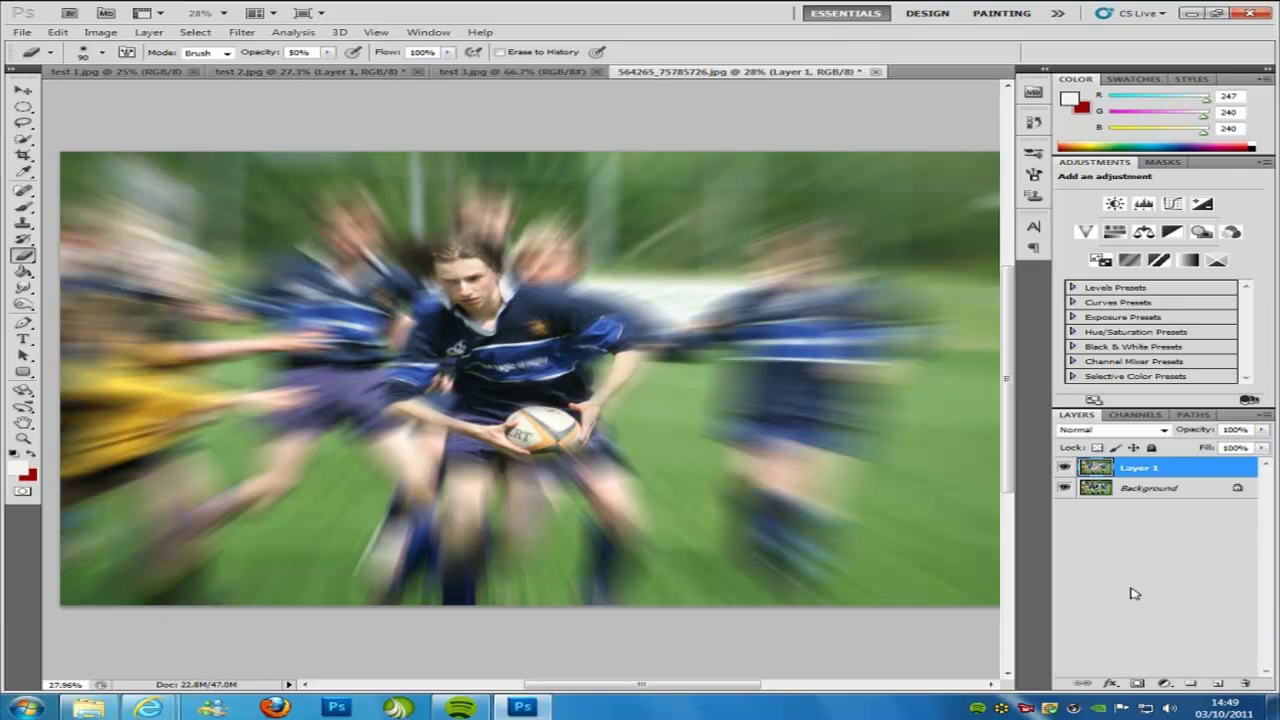
# Step: Add a new Layer 2 and fill it with 50% Gray
pyautogui.click(1216, 686)
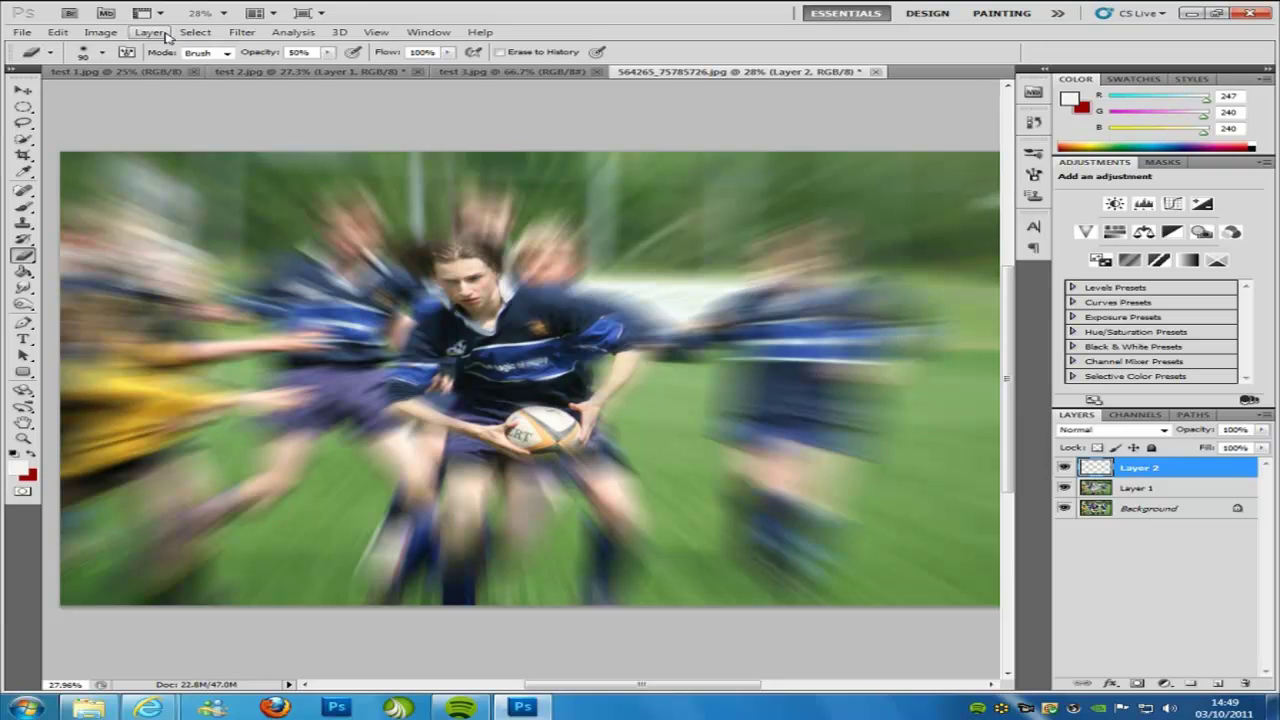
pyautogui.click(57, 32)
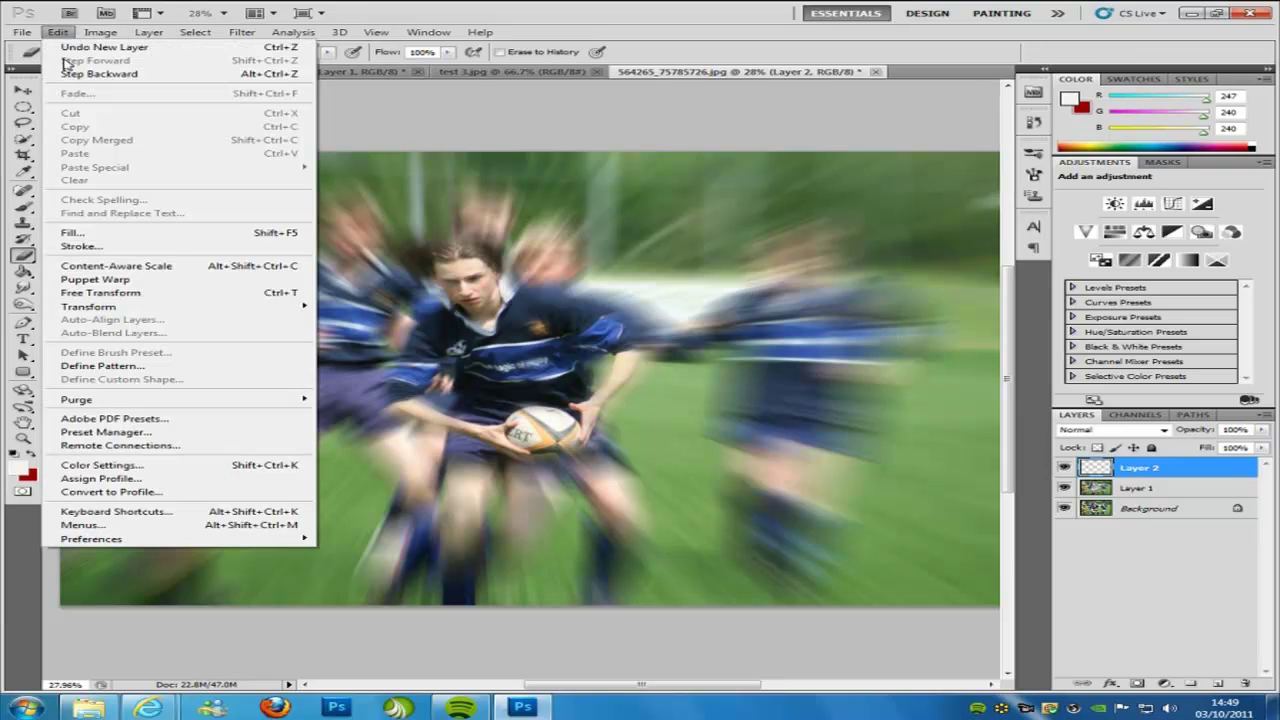
pyautogui.click(100, 231)
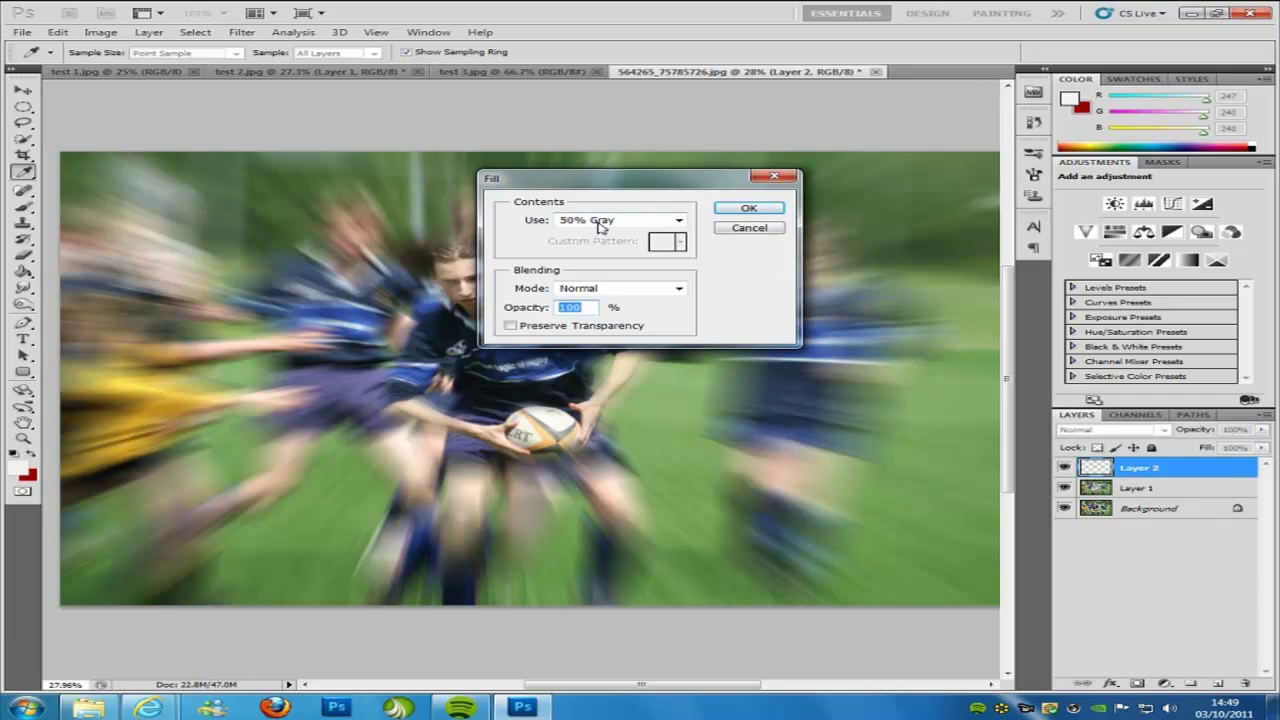
pyautogui.click(748, 208)
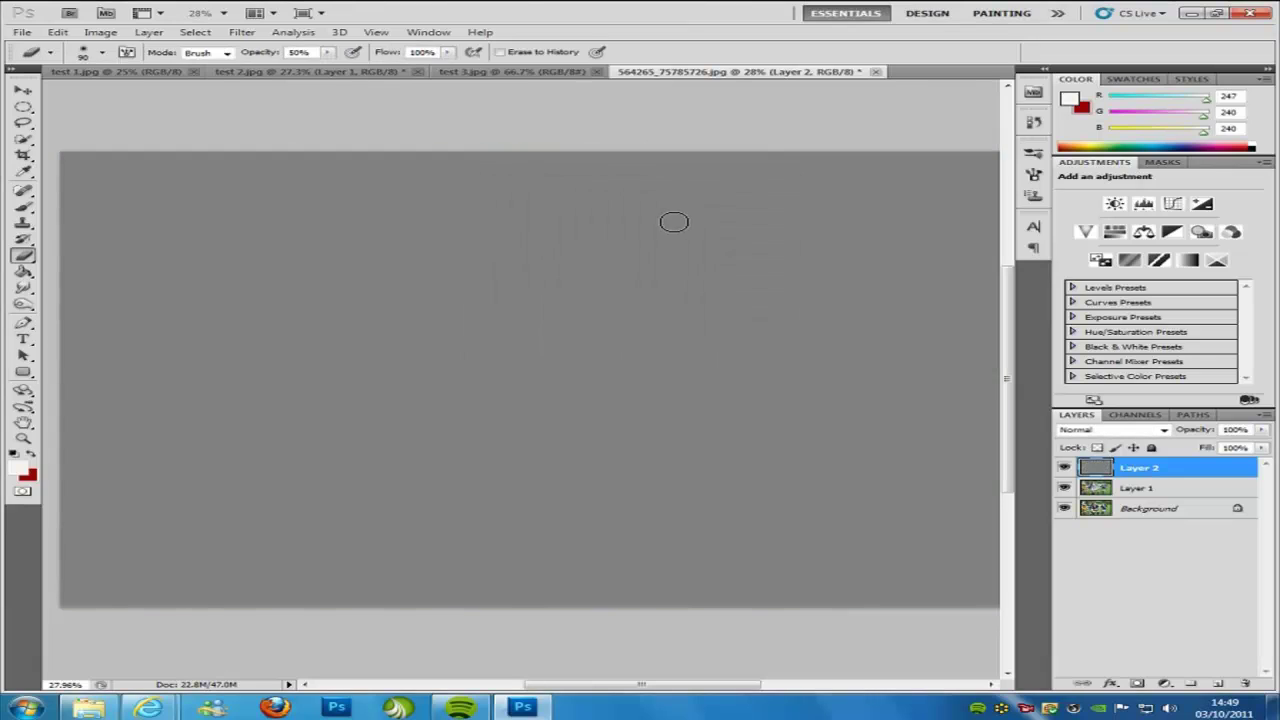
pyautogui.click(248, 34)
# Step: Apply Film Grain to the gray layer: Grain 2, Highlight Area 0, Intensity 1
pyautogui.moveTo(285, 148)
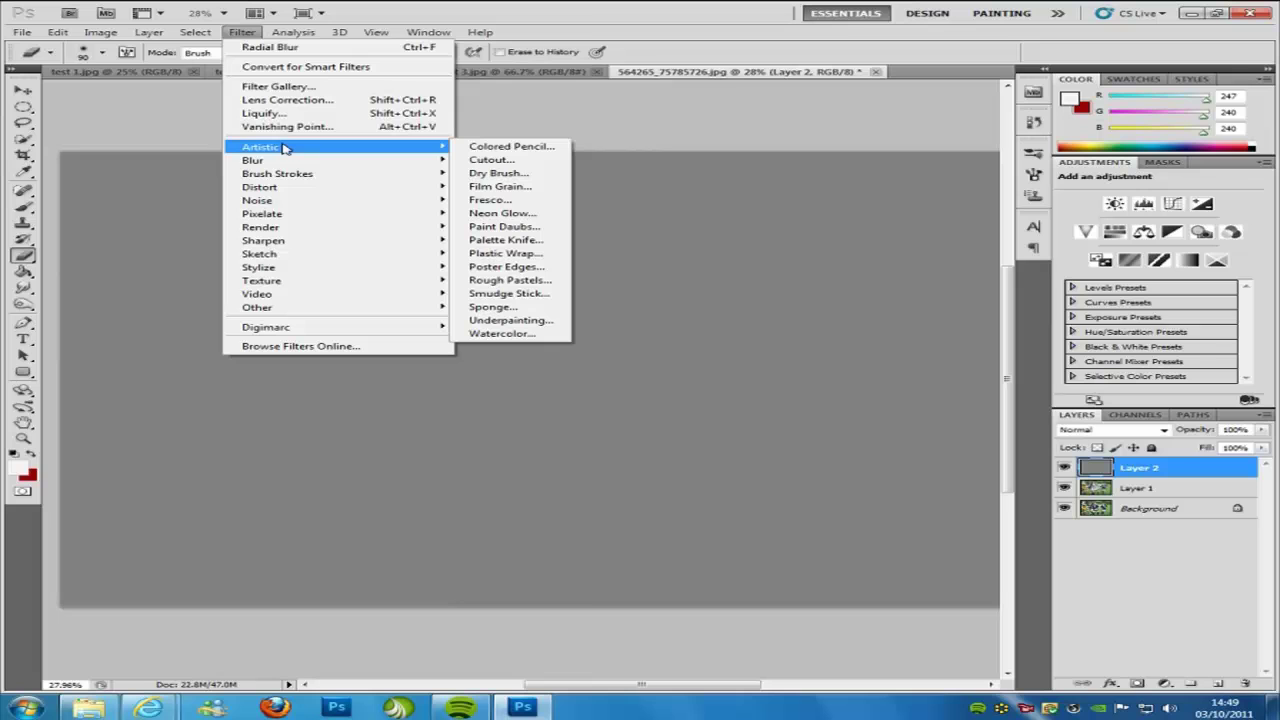
pyautogui.click(520, 188)
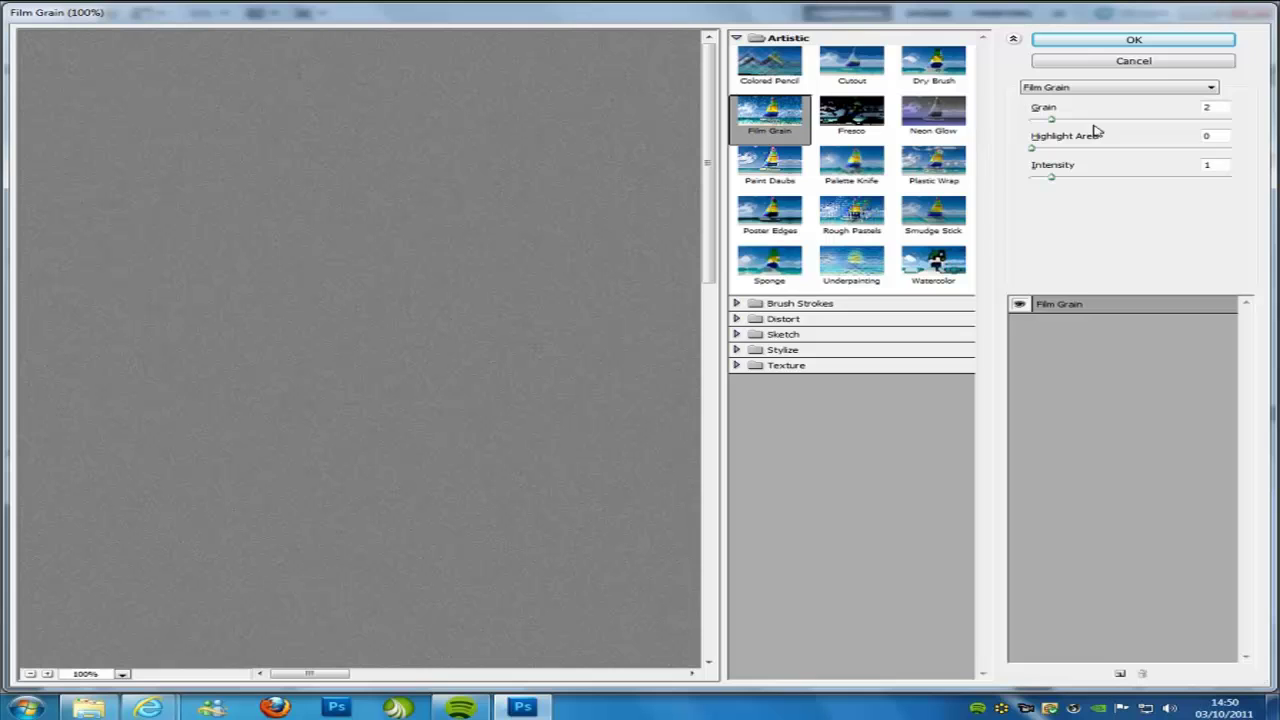
pyautogui.click(1047, 41)
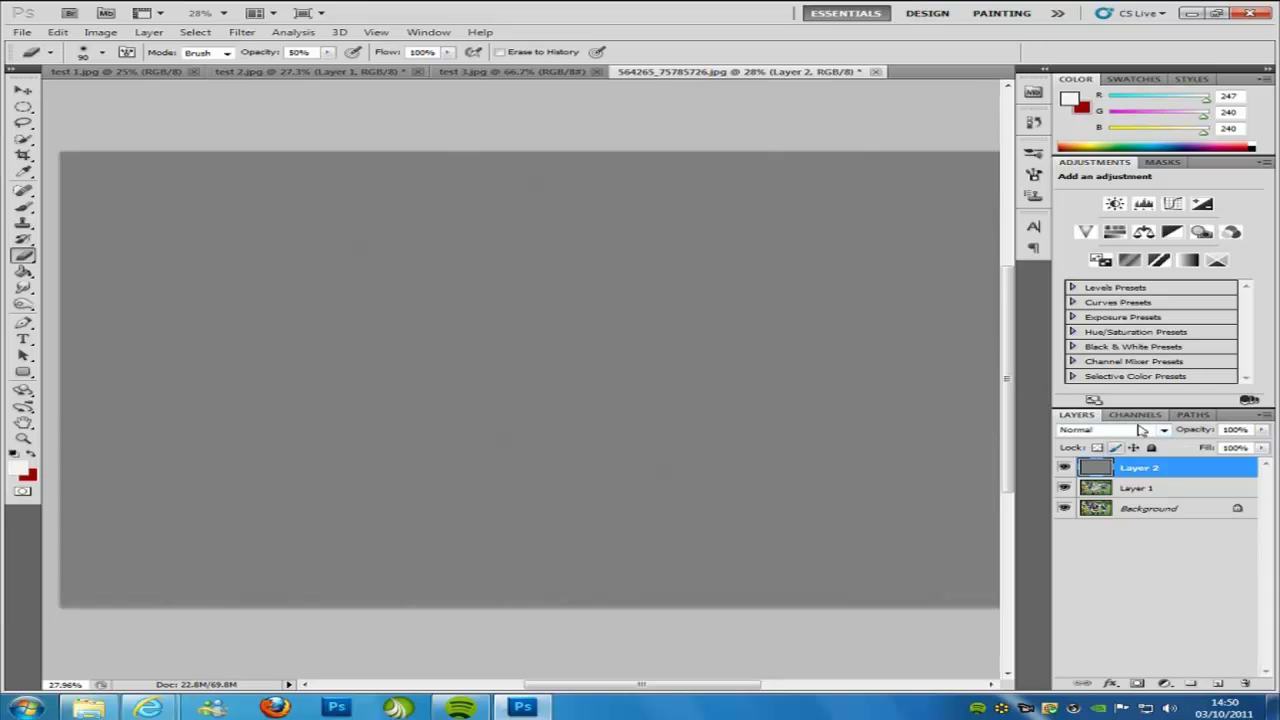
pyautogui.click(1164, 430)
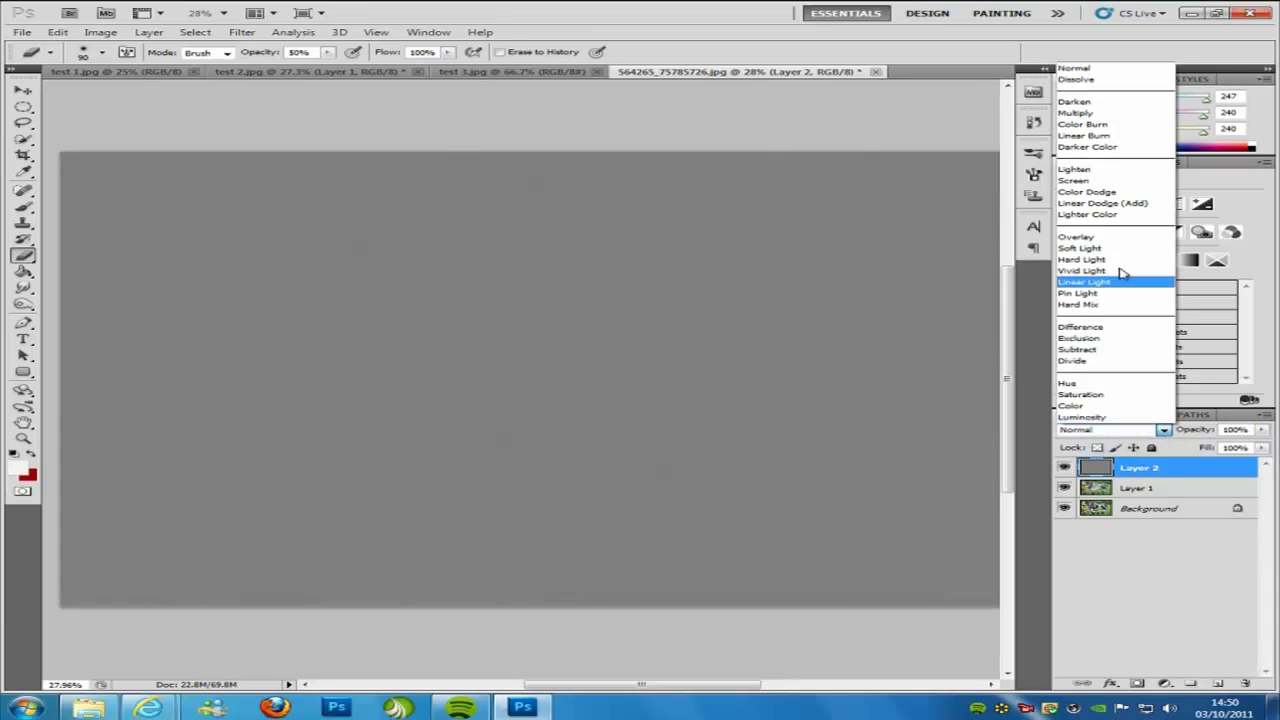
pyautogui.click(1112, 237)
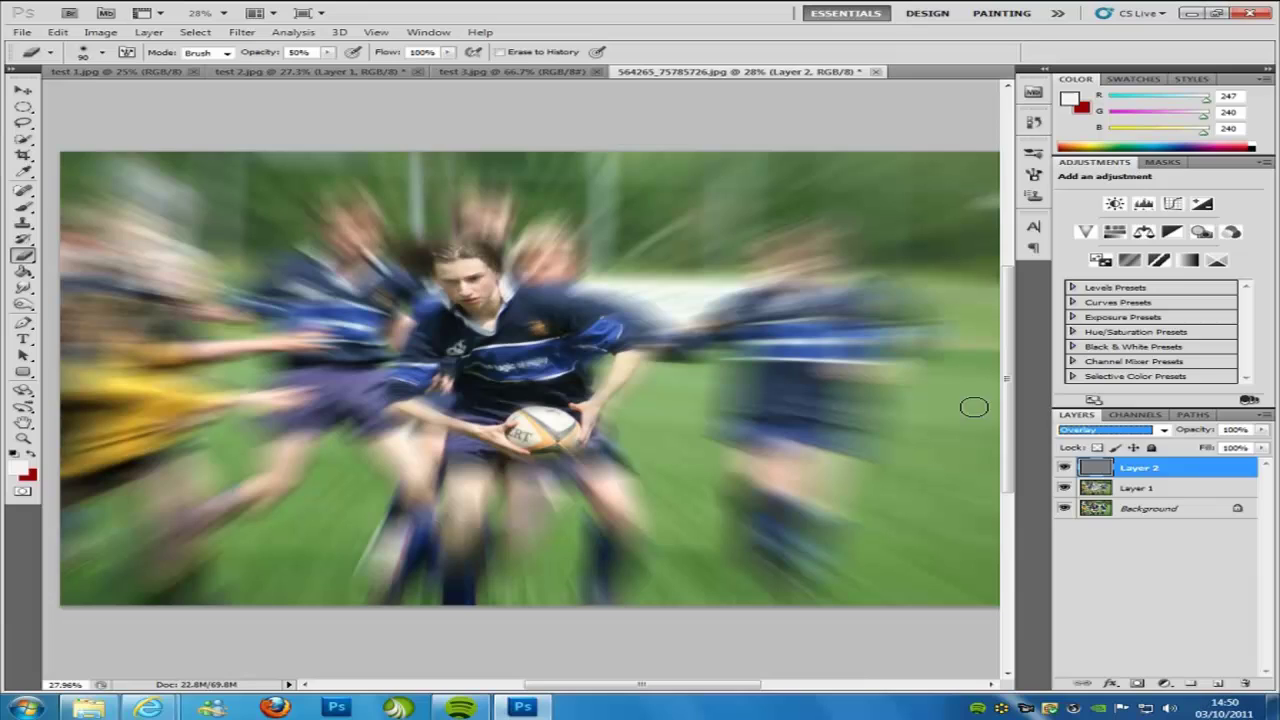
pyautogui.click(1066, 469)
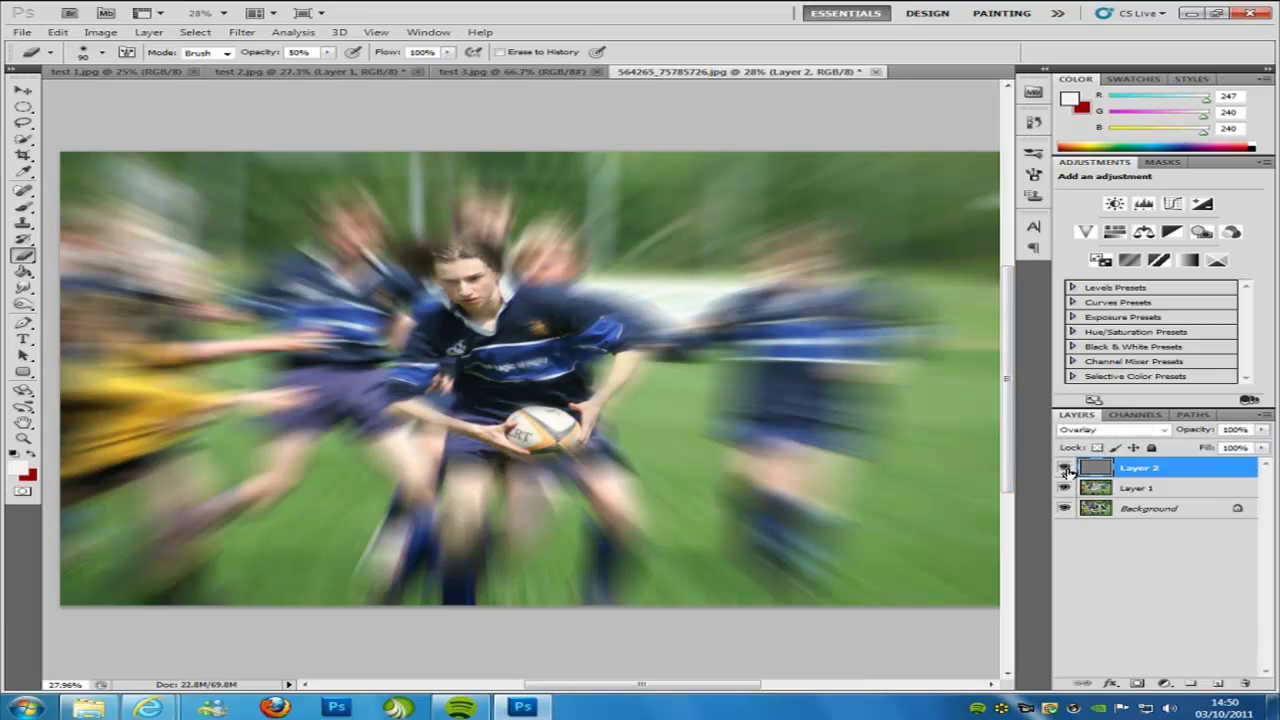
pyautogui.click(1066, 469)
pyautogui.click(1066, 469)
pyautogui.press('alt')
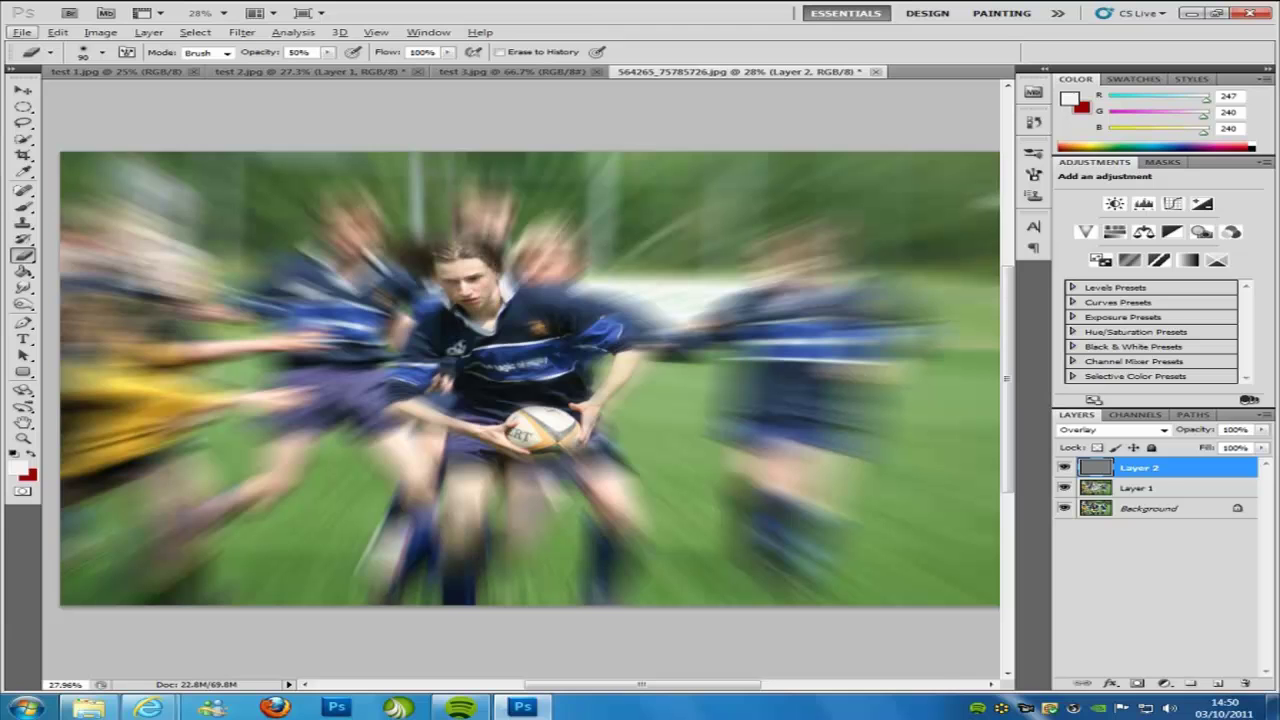
pyautogui.click(26, 90)
pyautogui.scroll(3, 622, 356)
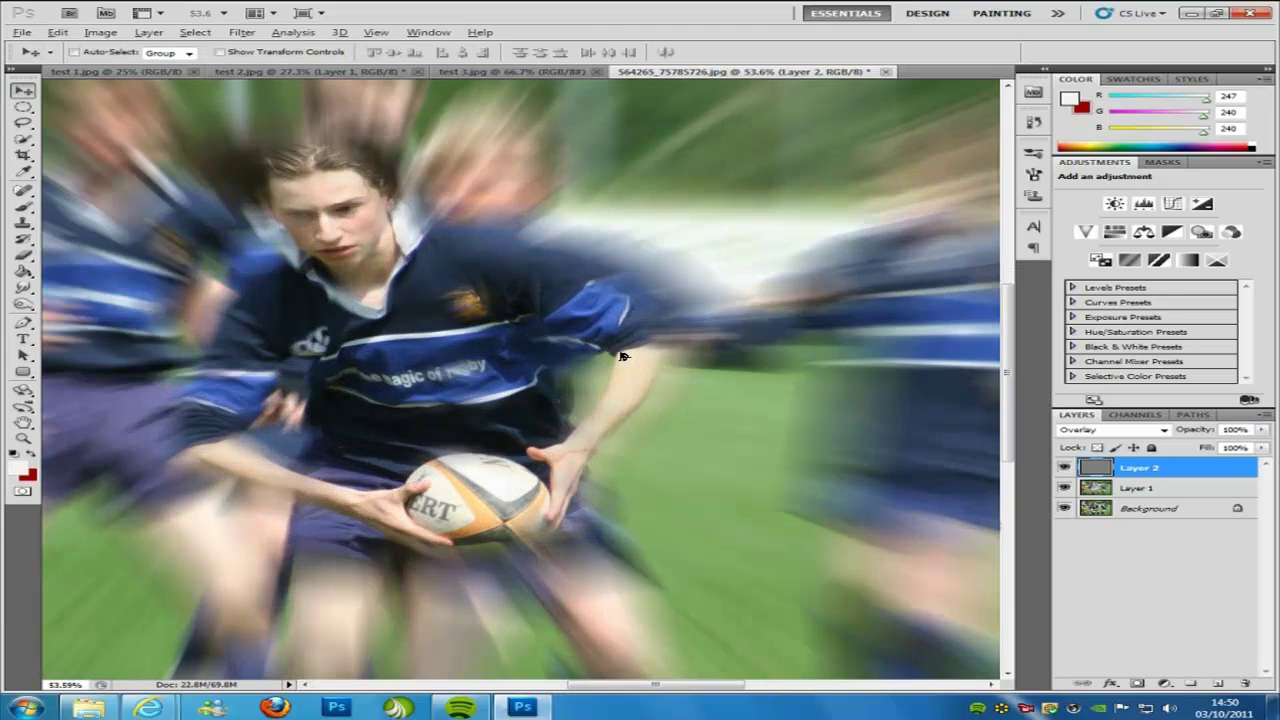
pyautogui.scroll(5, 622, 356)
pyautogui.click(1066, 469)
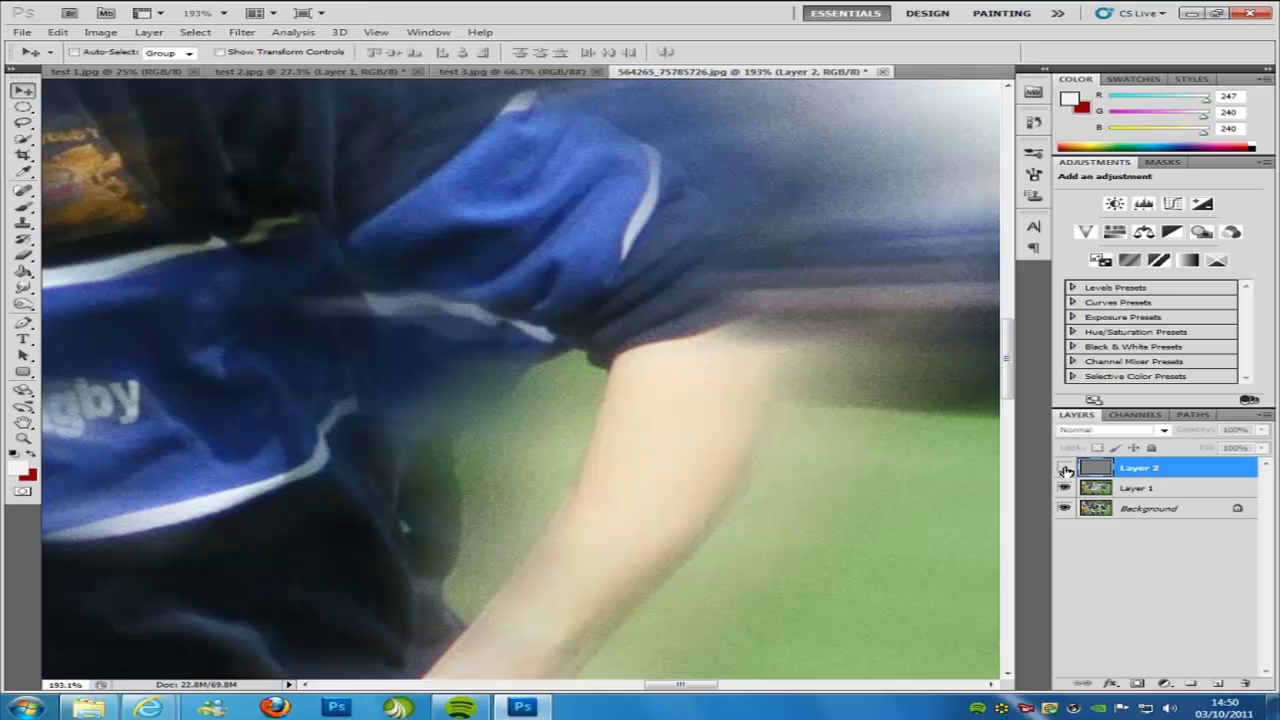
pyautogui.click(1066, 469)
pyautogui.click(1066, 469)
pyautogui.click(1066, 469)
pyautogui.click(1066, 469)
pyautogui.click(1066, 469)
pyautogui.click(1066, 469)
pyautogui.click(1066, 469)
pyautogui.scroll(-4, 568, 312)
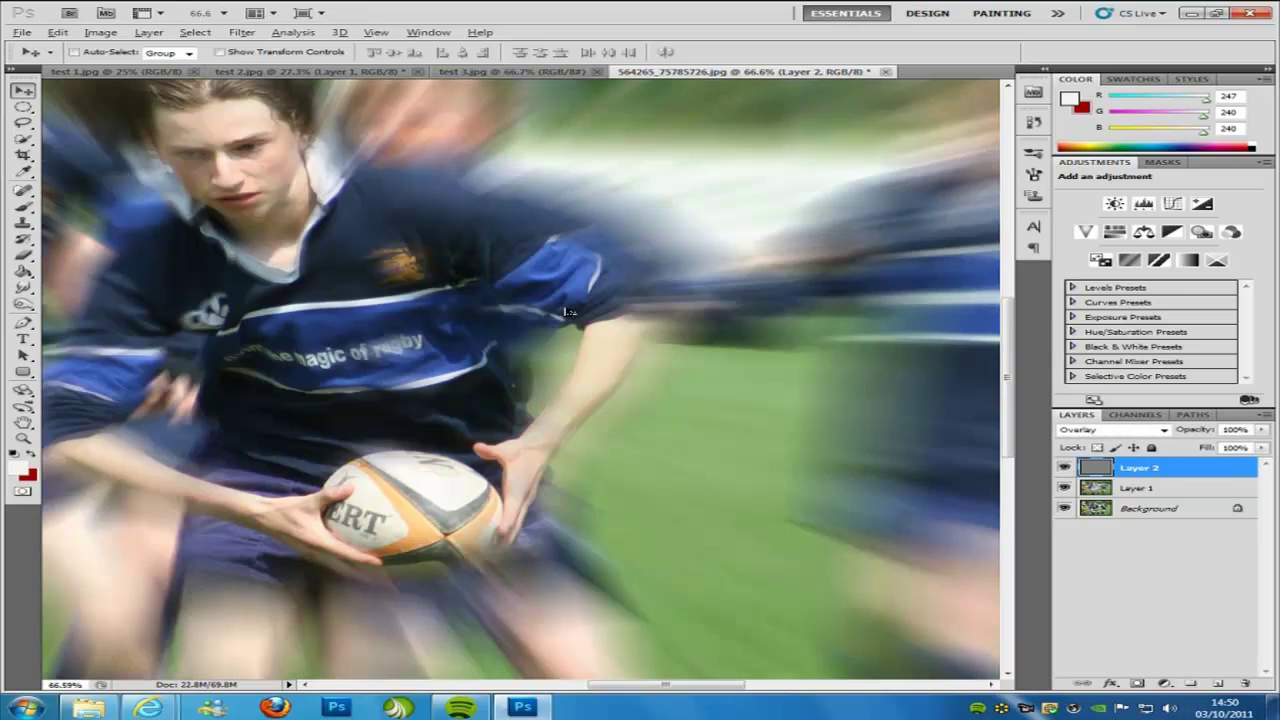
pyautogui.scroll(-3, 568, 312)
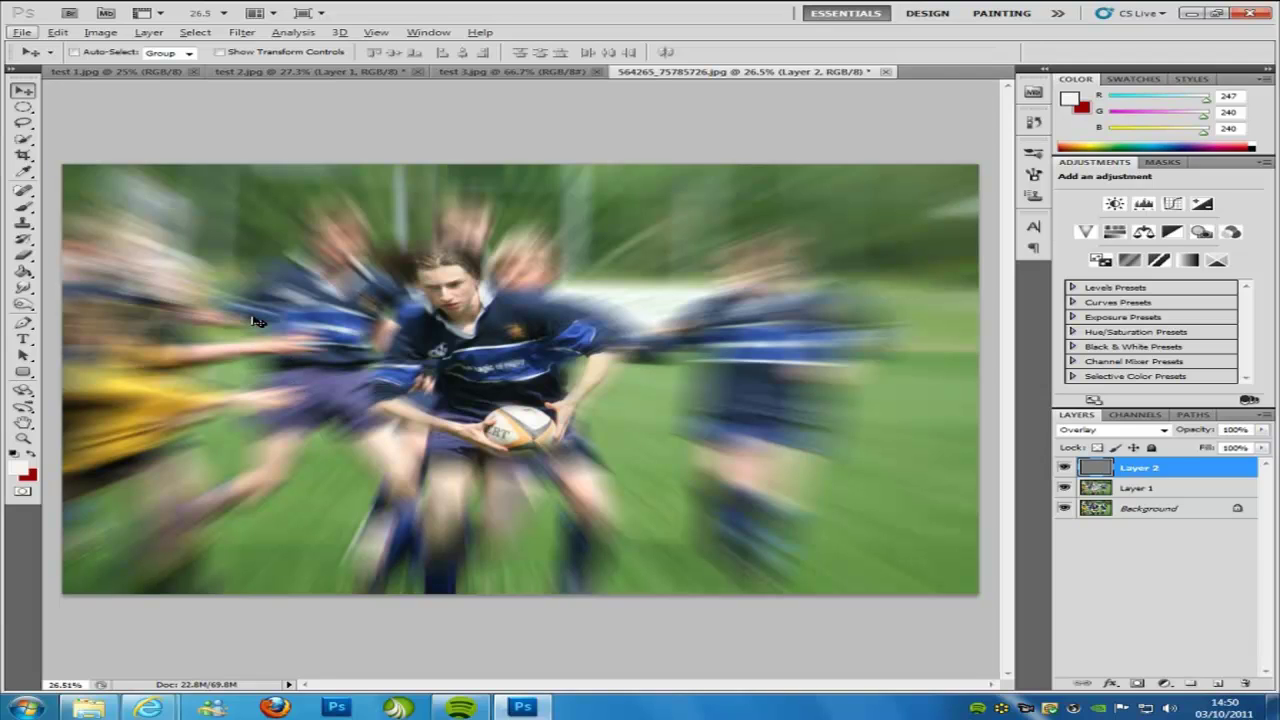
# Step: Pick the Marquee tool and bring up its flyout of selection shapes
pyautogui.click(23, 156)
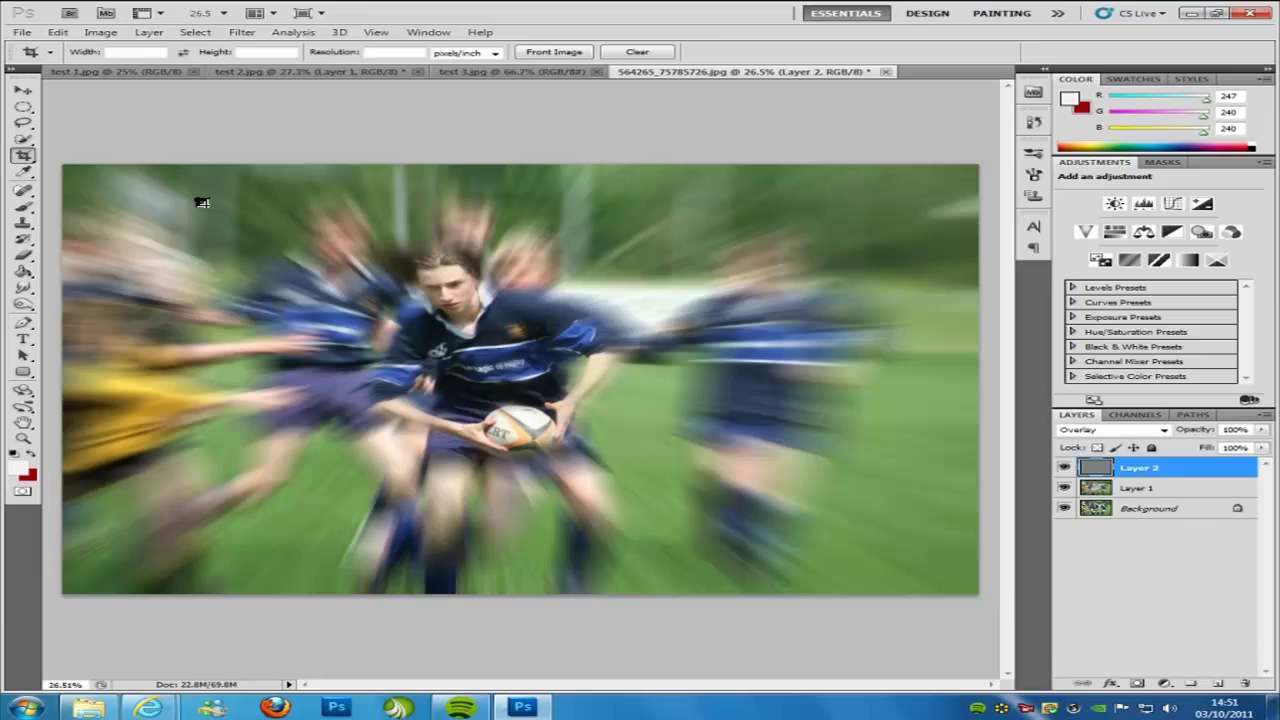
pyautogui.click(23, 107)
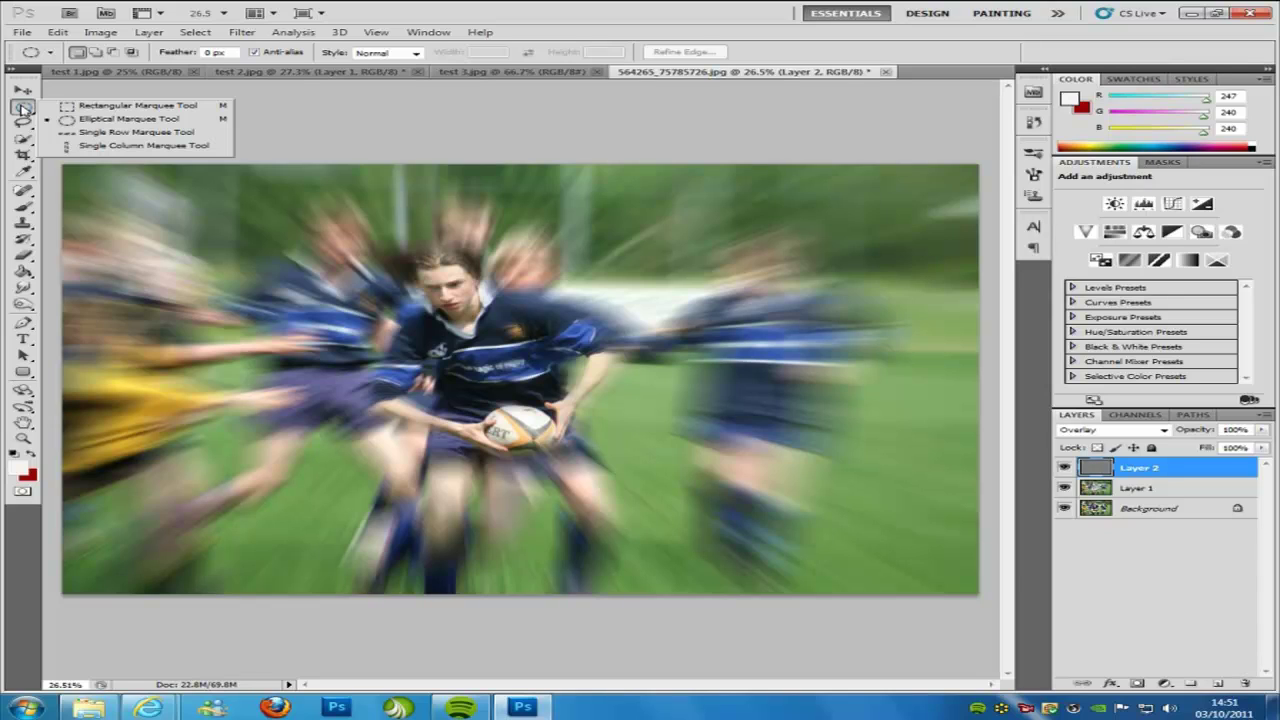
# Step: Draw an elliptical selection around the central players and make Layer 1 active
pyautogui.click(70, 119)
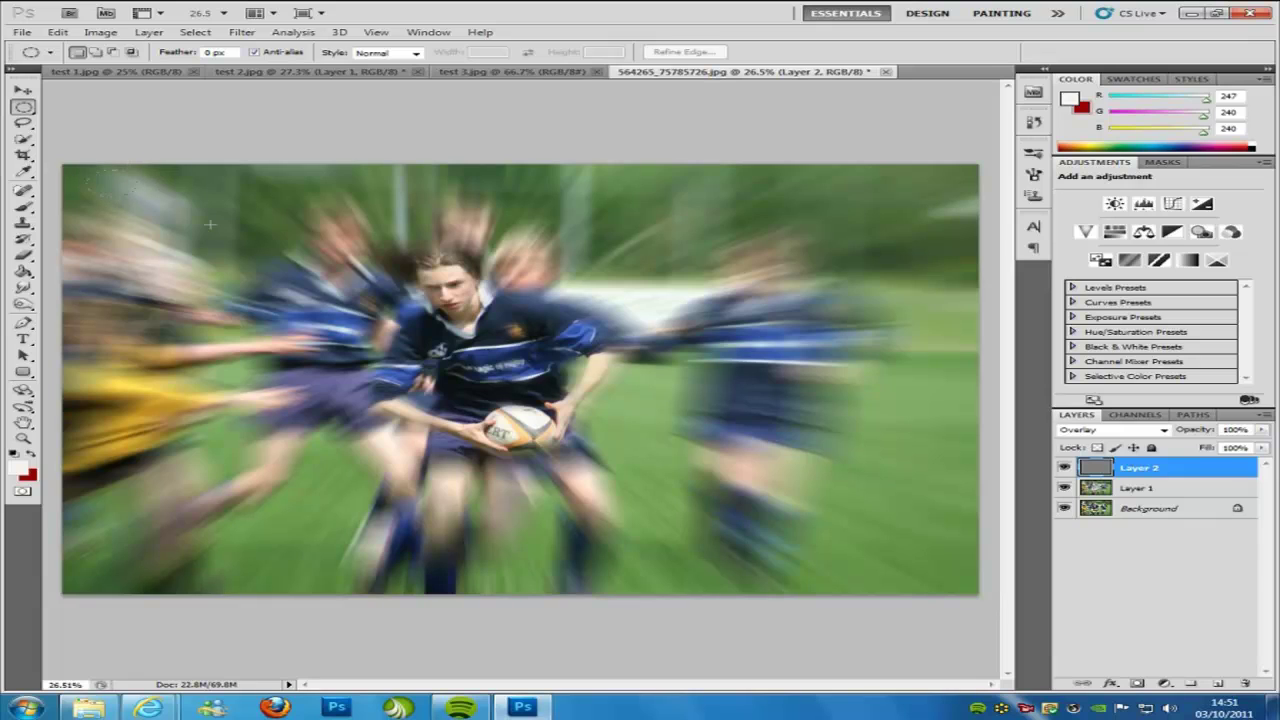
pyautogui.moveTo(93, 175); pyautogui.dragTo(912, 572)
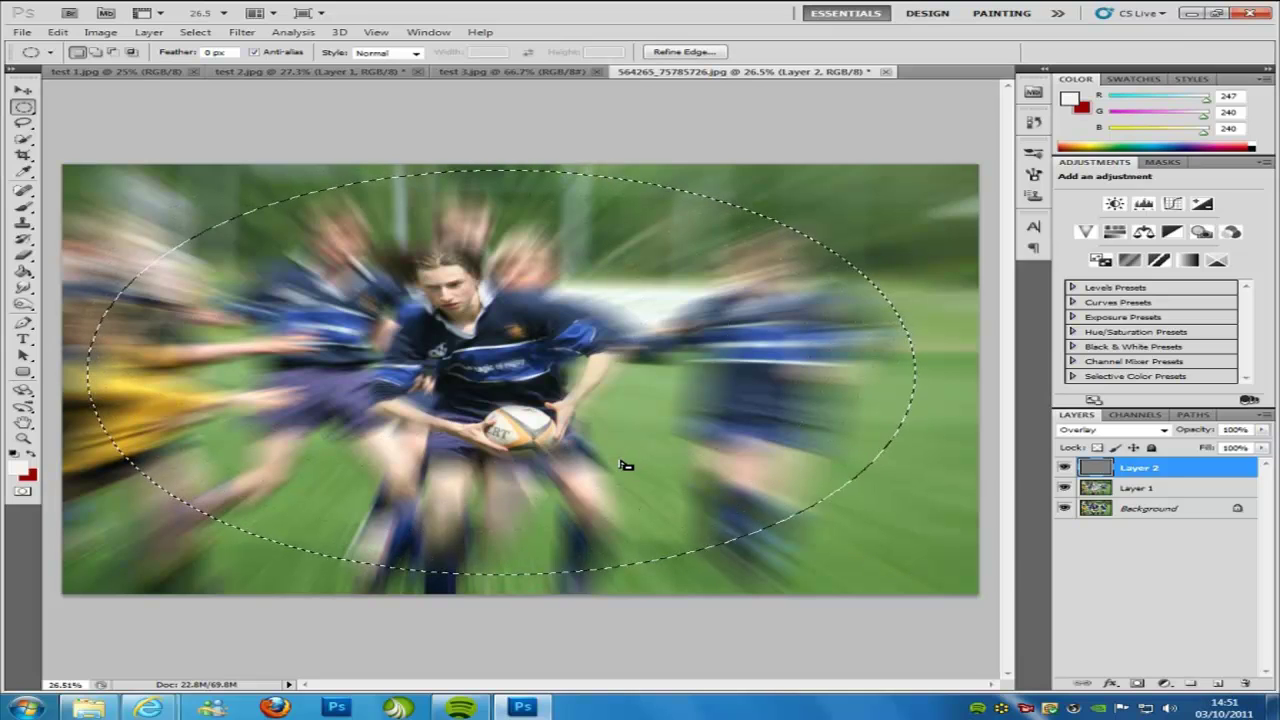
pyautogui.click(1163, 489)
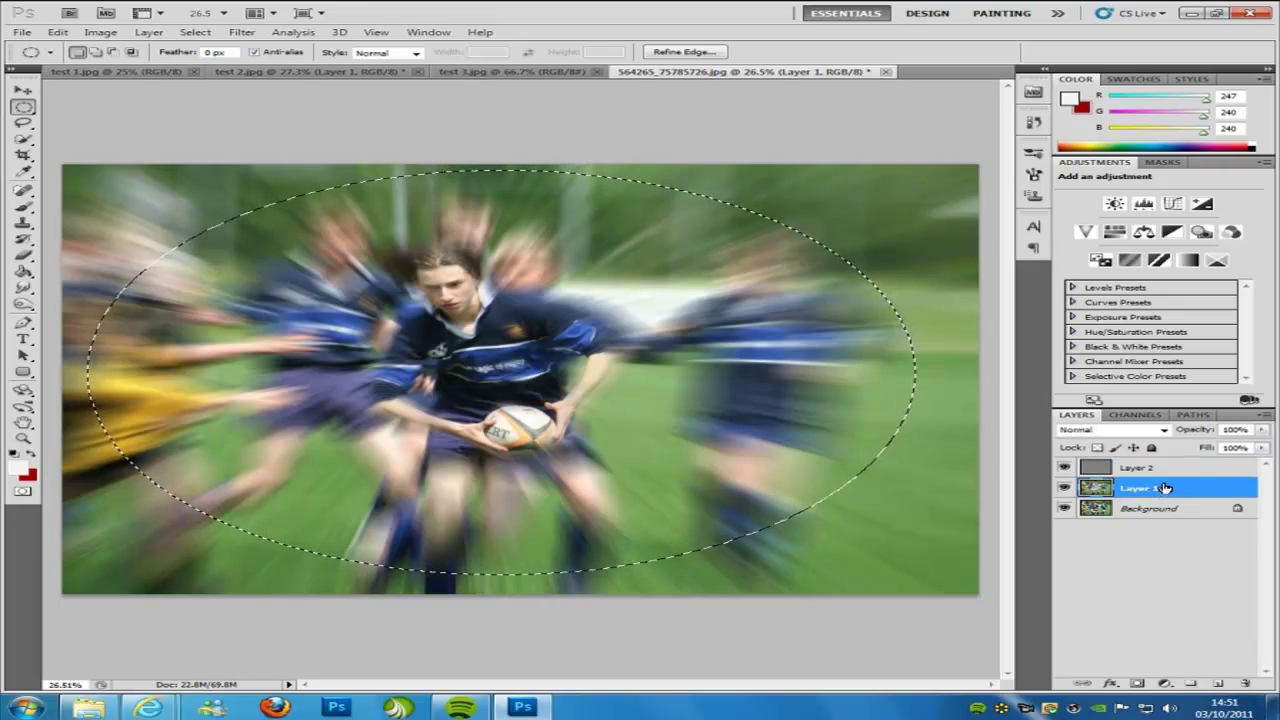
# Step: Feather the oval selection by 130 px with Refine Edge
pyautogui.click(243, 32)
pyautogui.click(700, 52)
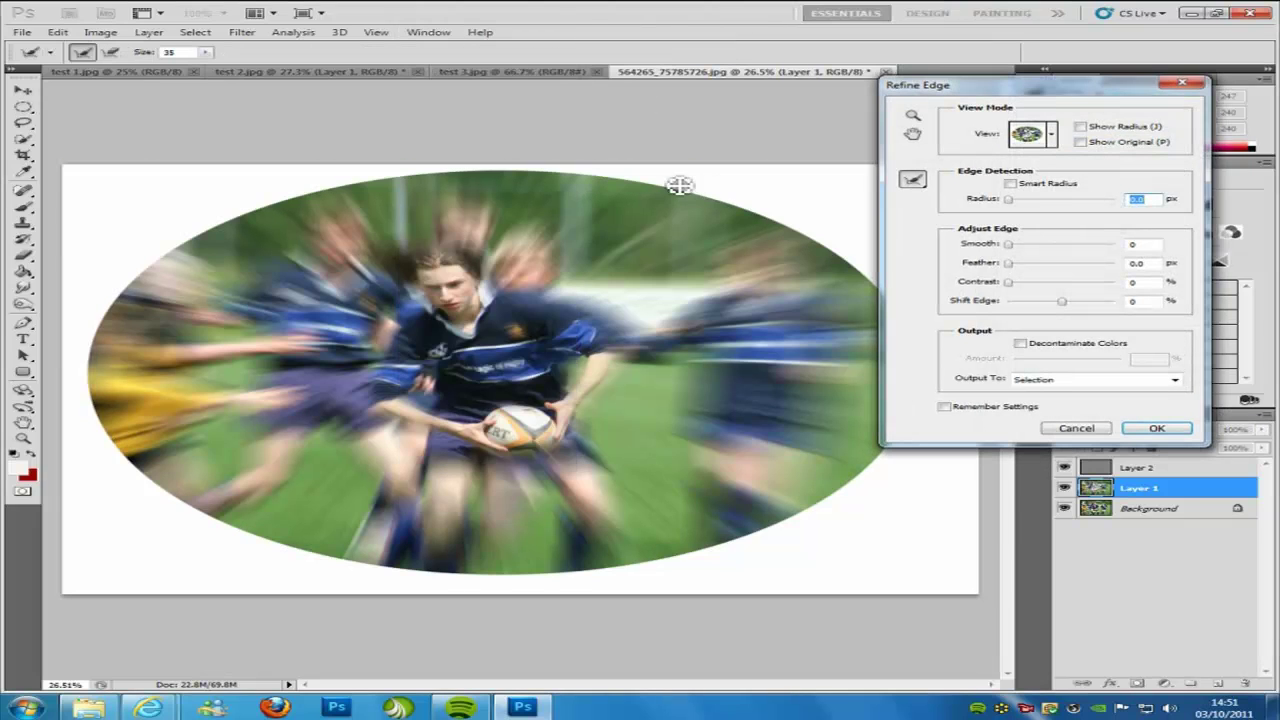
pyautogui.doubleClick(1147, 263)
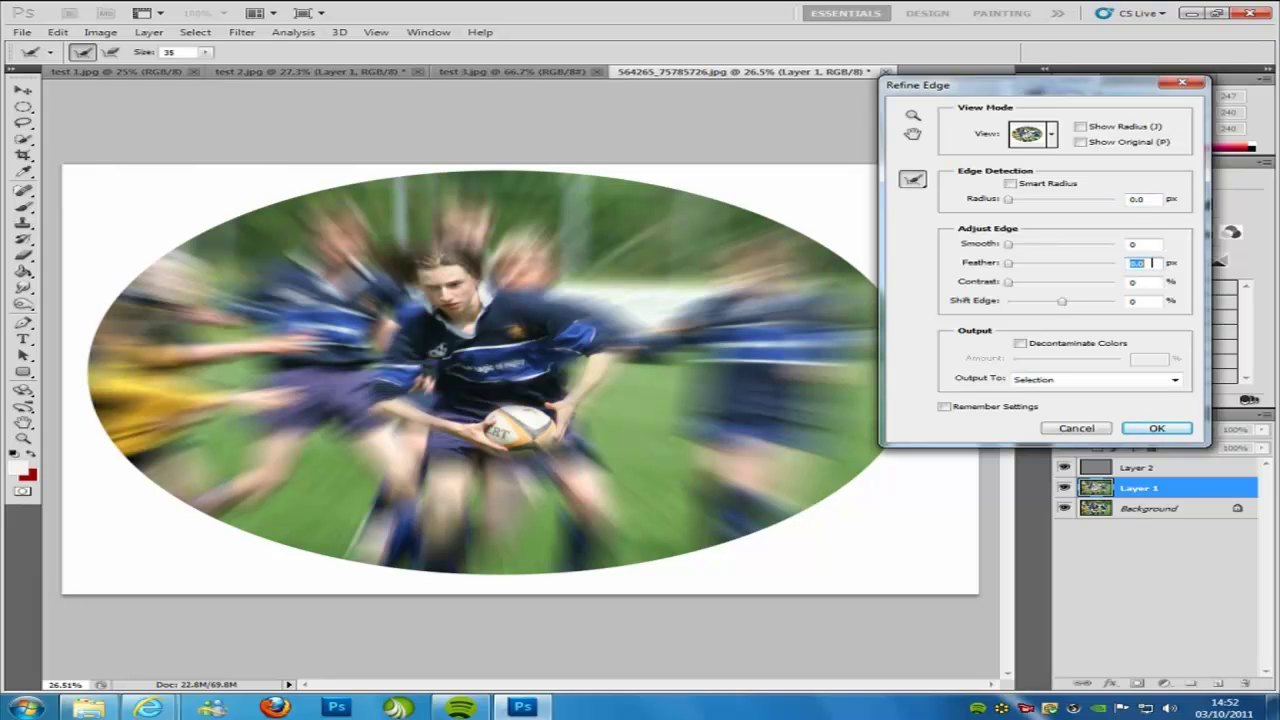
pyautogui.write('130')
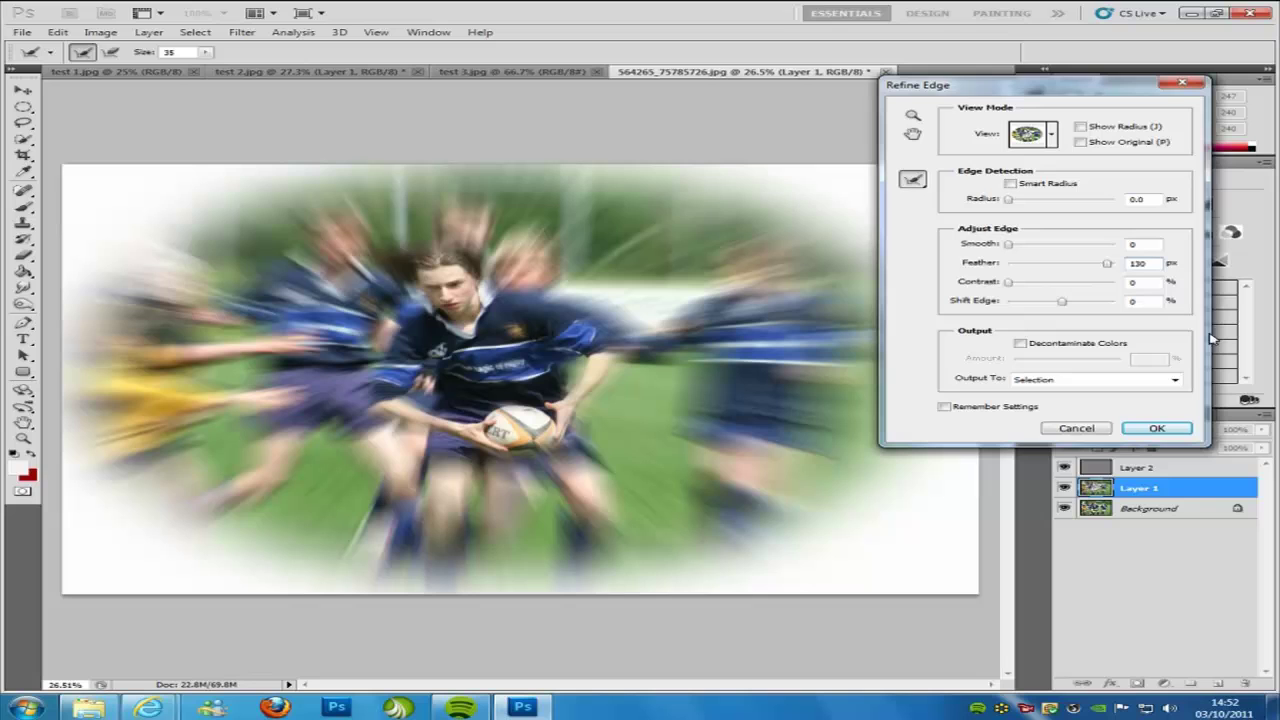
pyautogui.click(1155, 428)
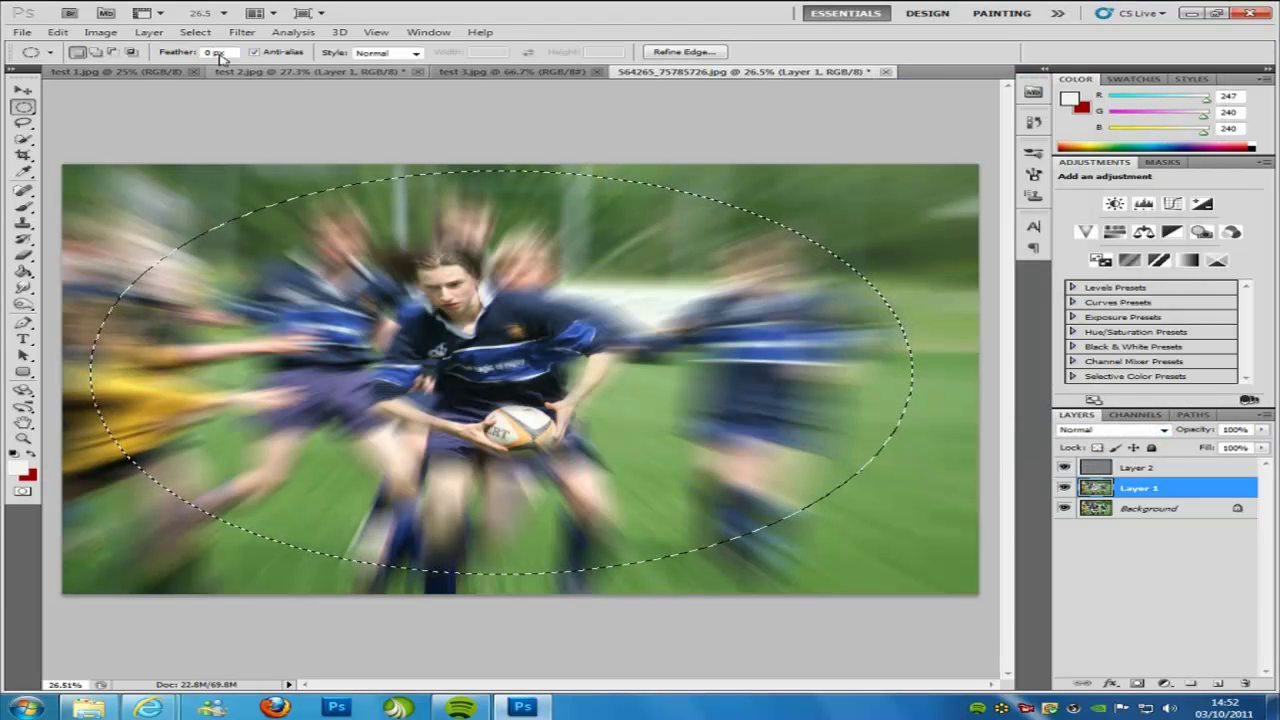
# Step: Invert the oval selection and add a Levels adjustment layer masked to the edges
pyautogui.click(193, 33)
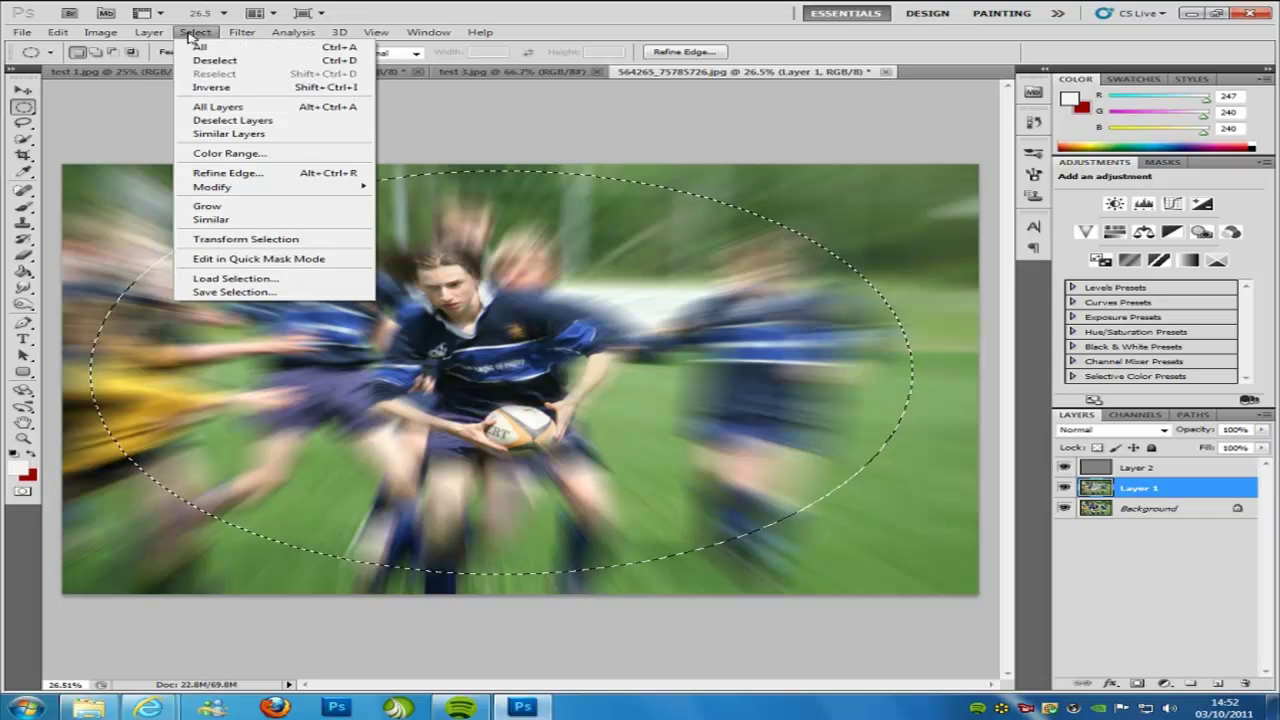
pyautogui.click(213, 87)
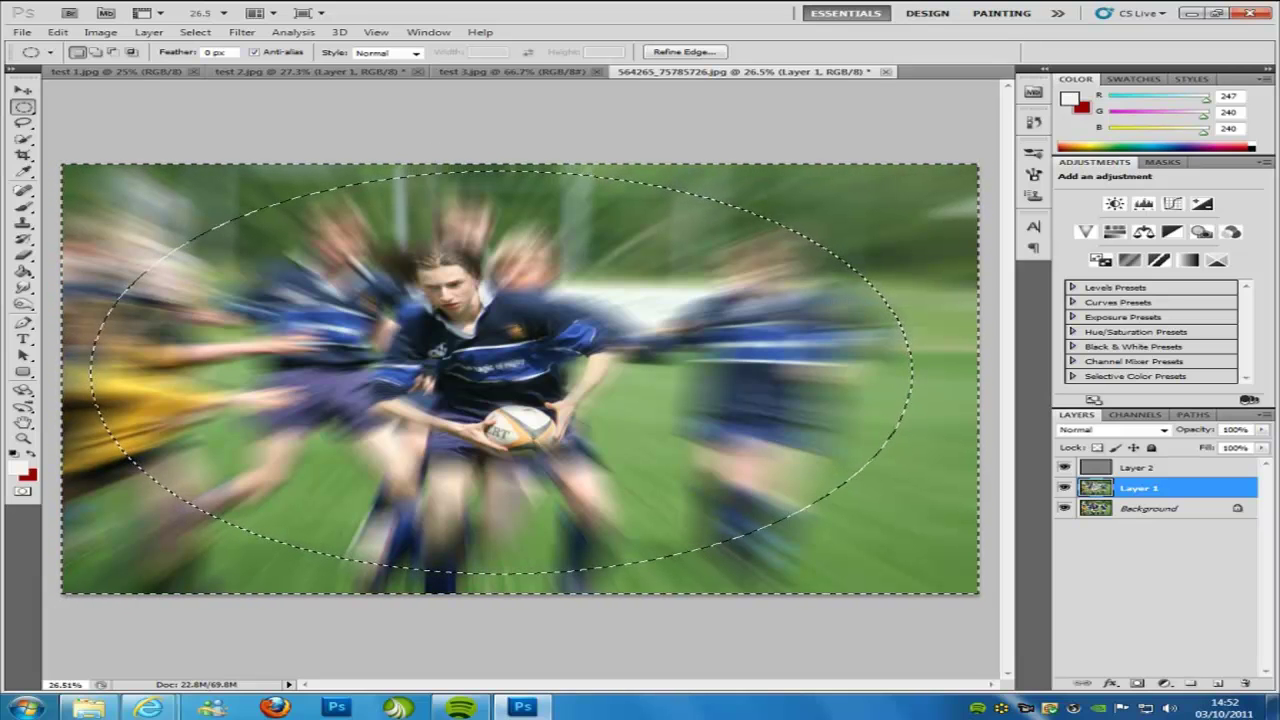
pyautogui.click(1166, 685)
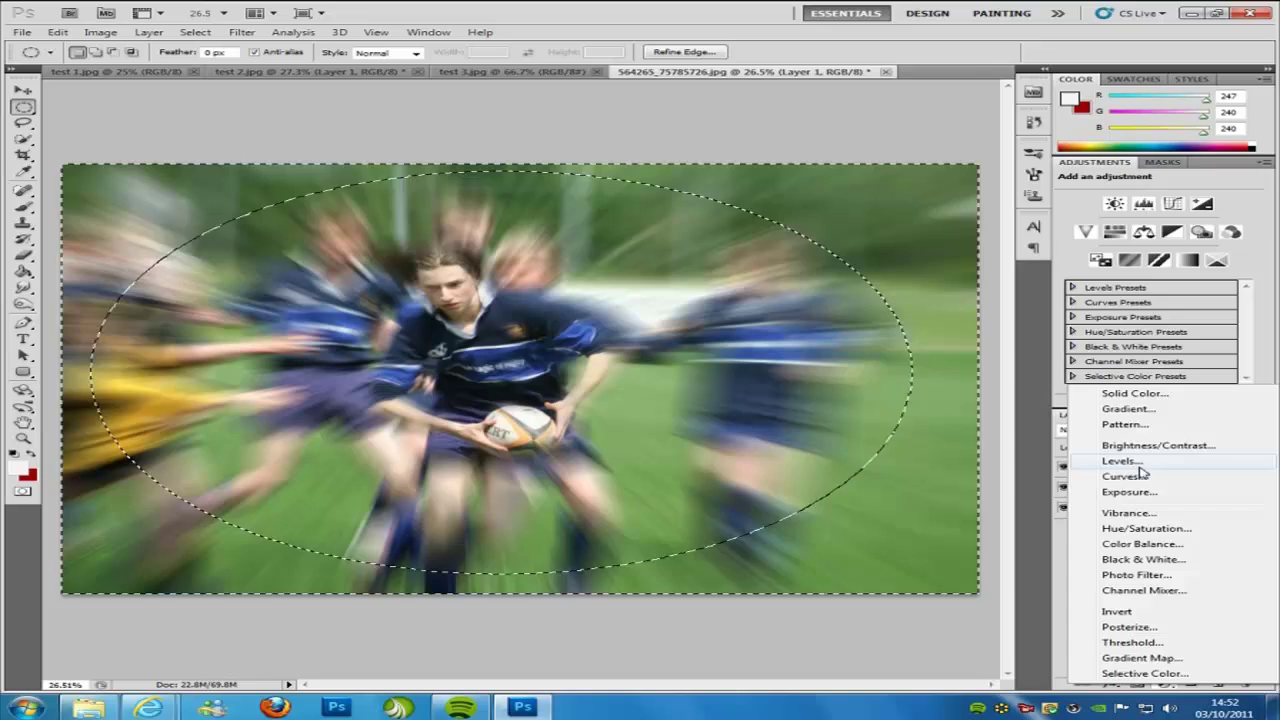
pyautogui.click(1138, 466)
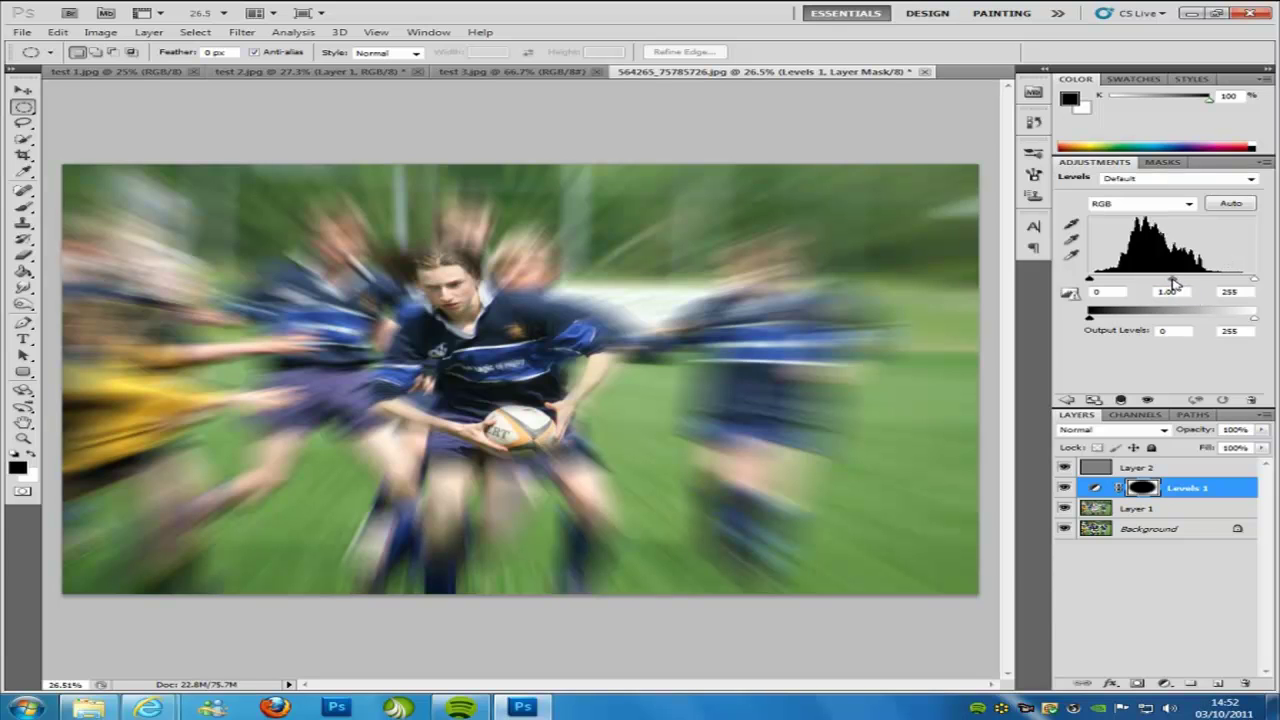
# Step: Set the Levels midtone input to 0.45, darkening the edges into a vignette
pyautogui.moveTo(1174, 284); pyautogui.dragTo(1211, 287)
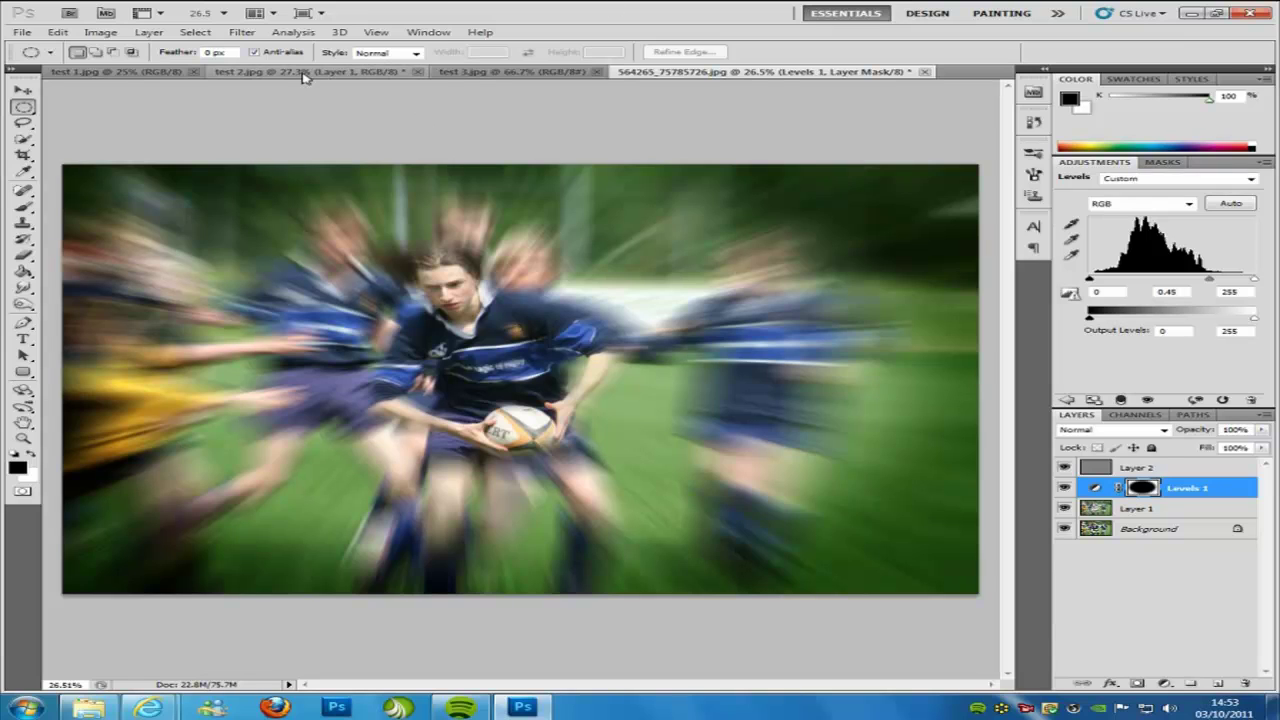
# Step: Bring the test 1.jpg document with the zoom-blurred screaming woman to the front
pyautogui.click(119, 74)
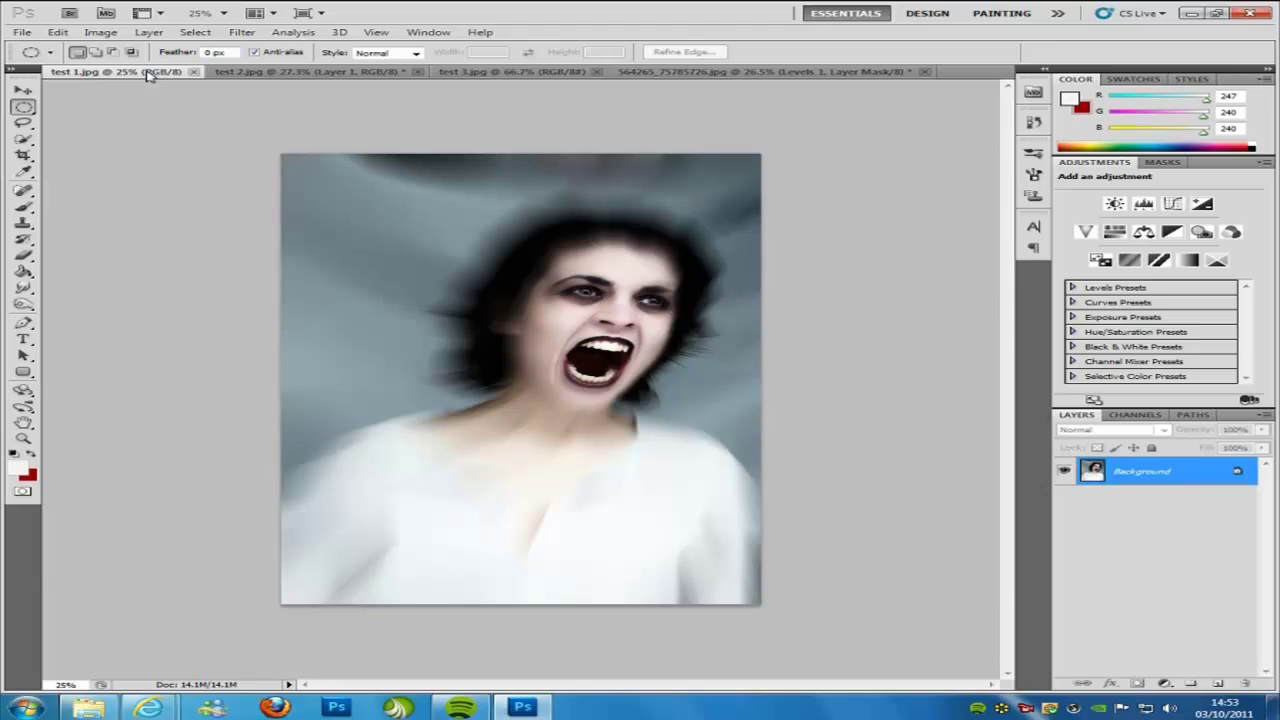
# Step: Bring the test 3.jpg document of the woman running on the trail to the front
pyautogui.click(512, 74)
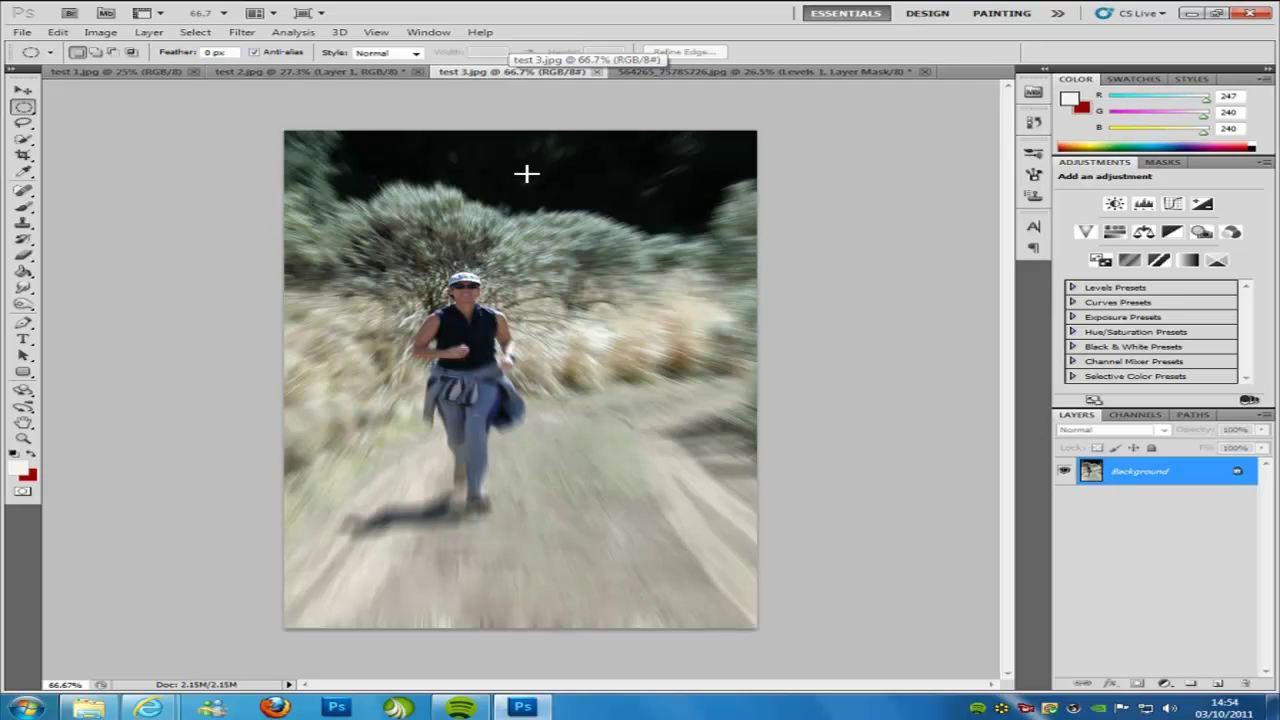